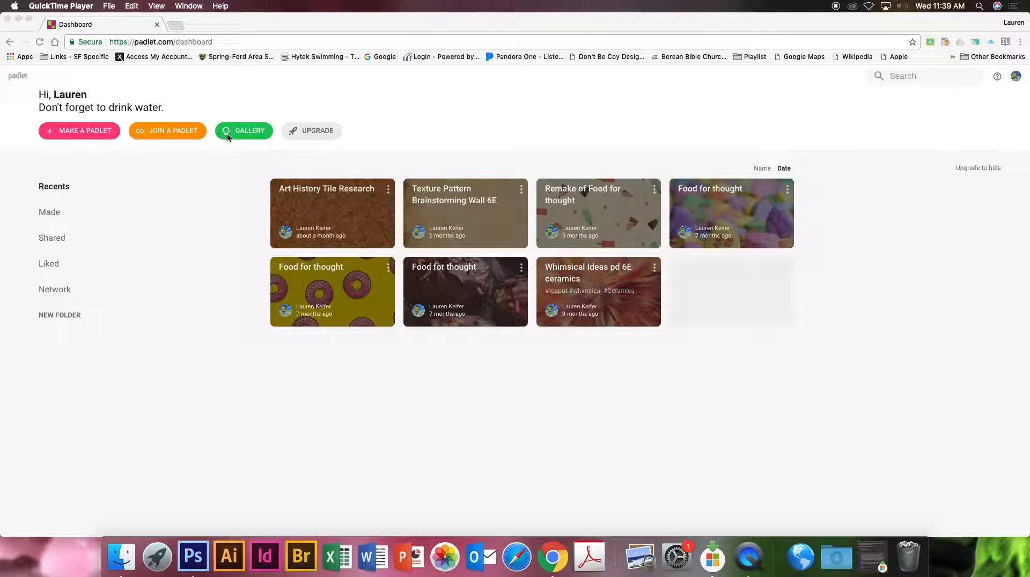
Create a new blank padlet using the Grid layout.
click(93, 134)
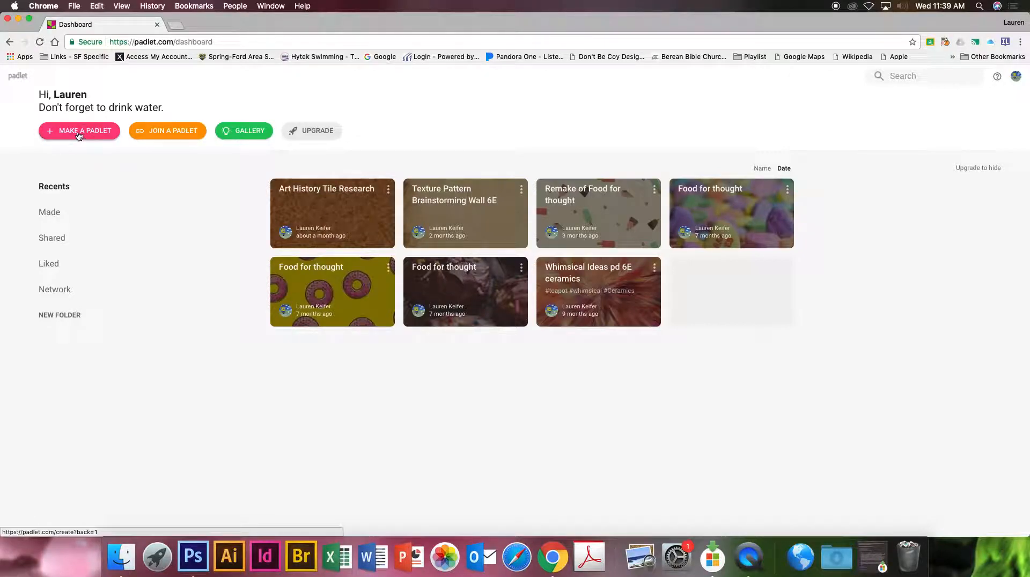
click(72, 131)
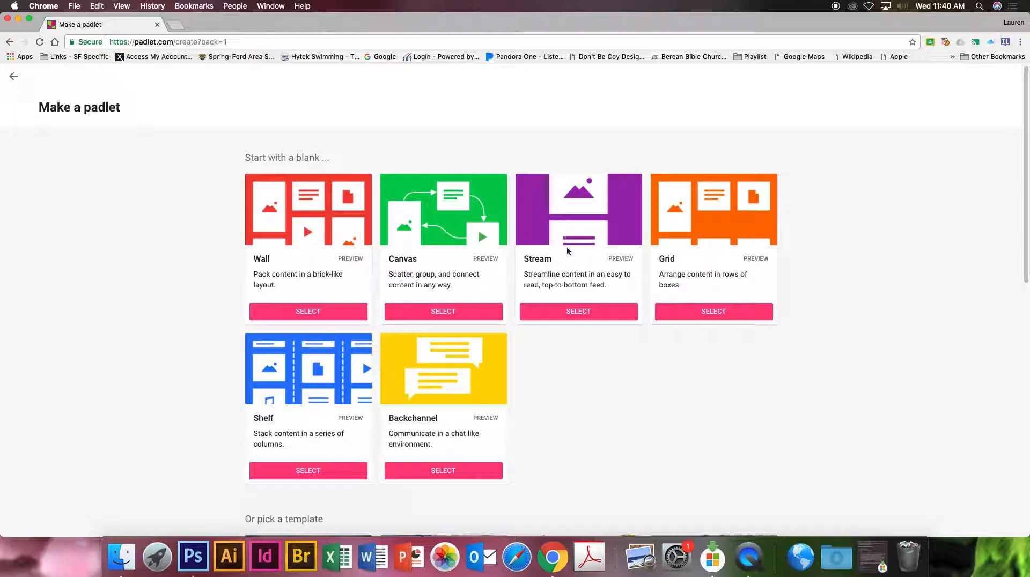
scroll(573, 235, down, 1)
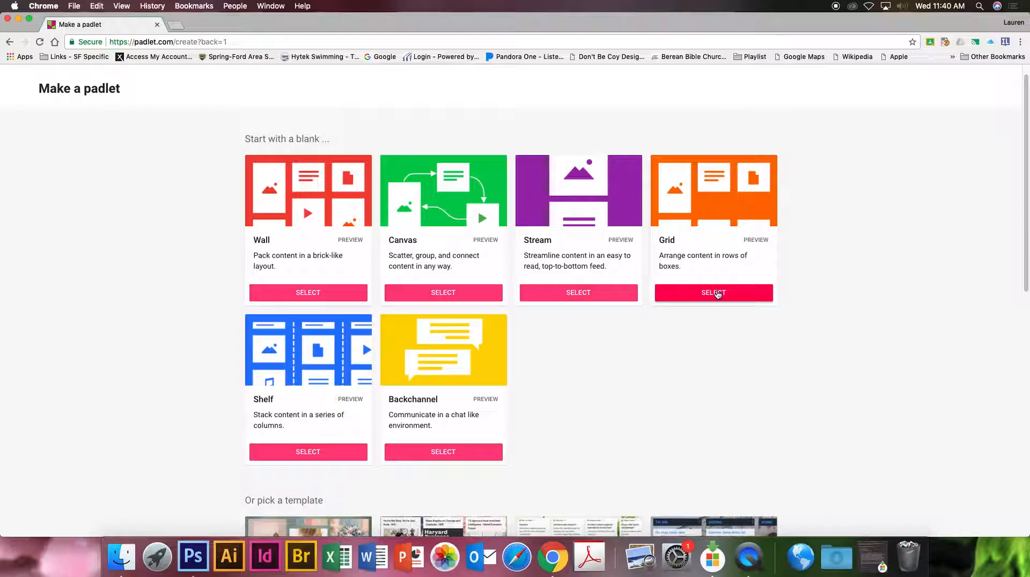
click(718, 293)
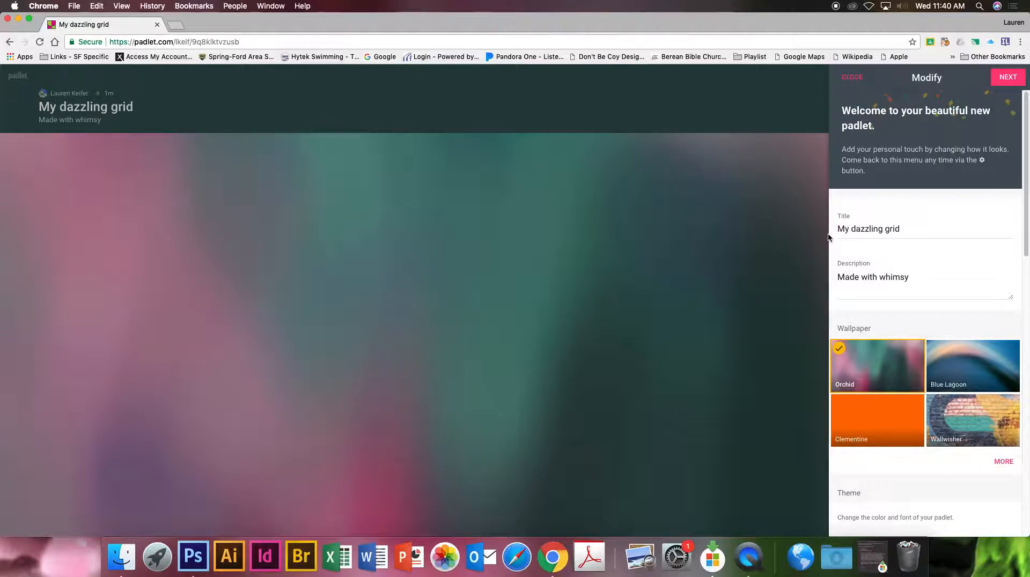
Replace the padlet's default title with "Give your group a name".
click(860, 228)
drag(905, 228, 821, 227)
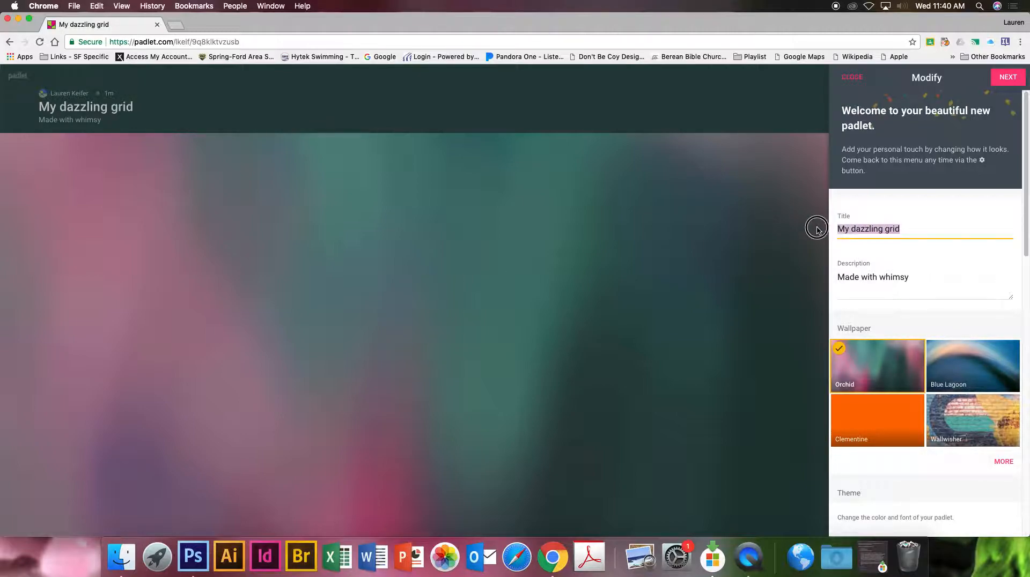
key(BackSpace)
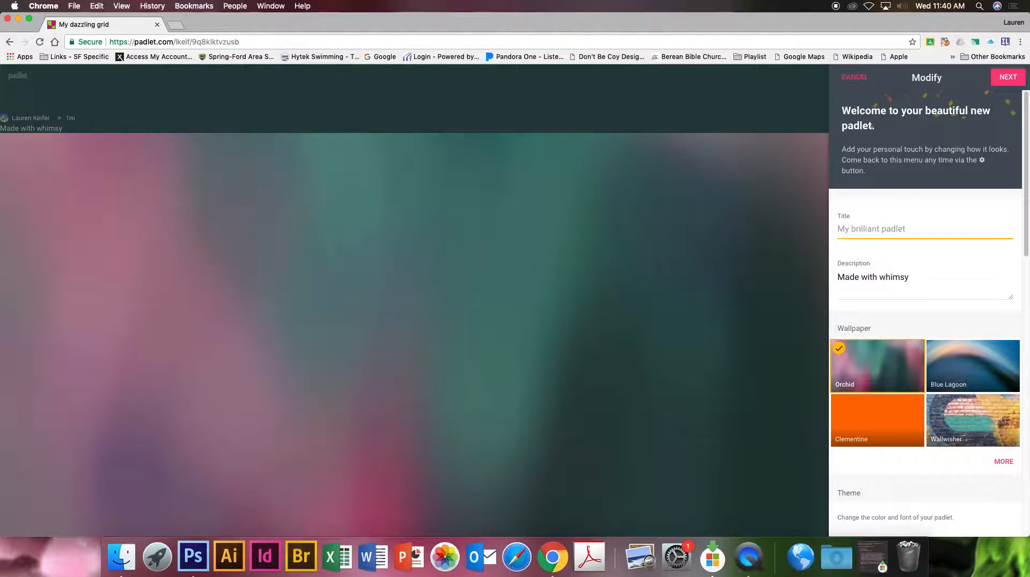
text(Give you)
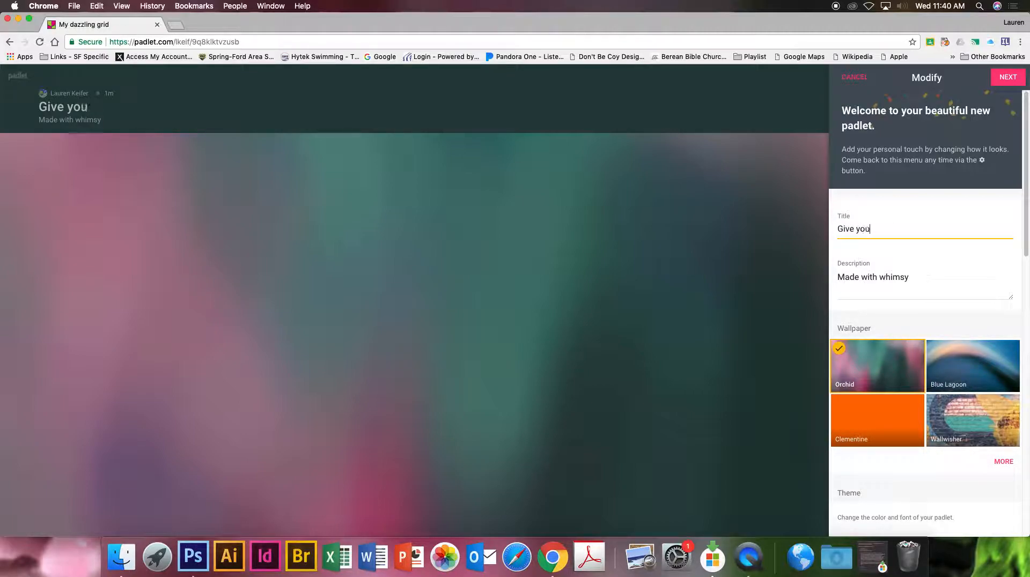
text(r group a name)
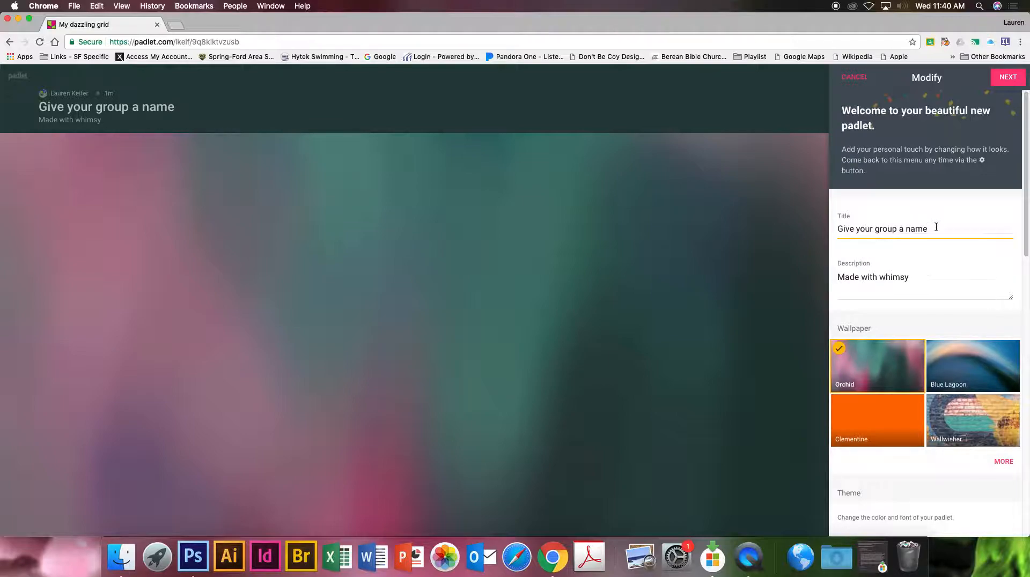
Replace the padlet's description with "Names of all the people in your group goes here.".
click(892, 274)
drag(910, 277, 833, 275)
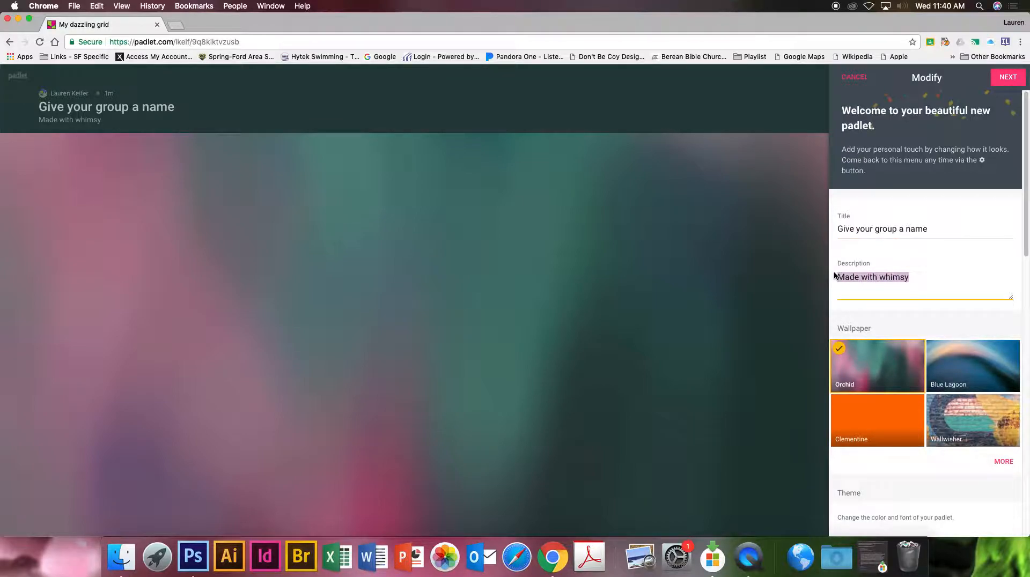
text(Names of)
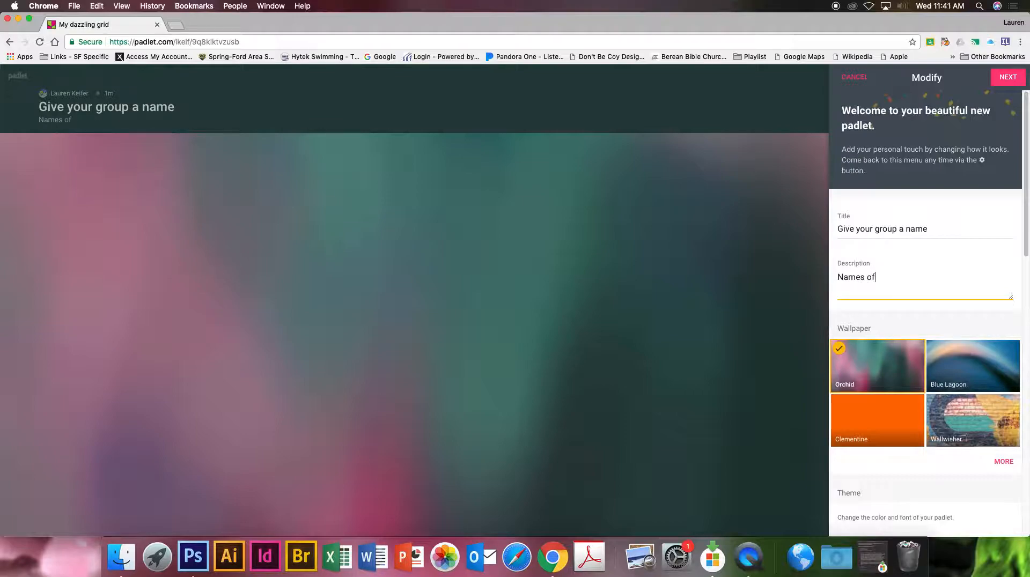
text( all the people in your group)
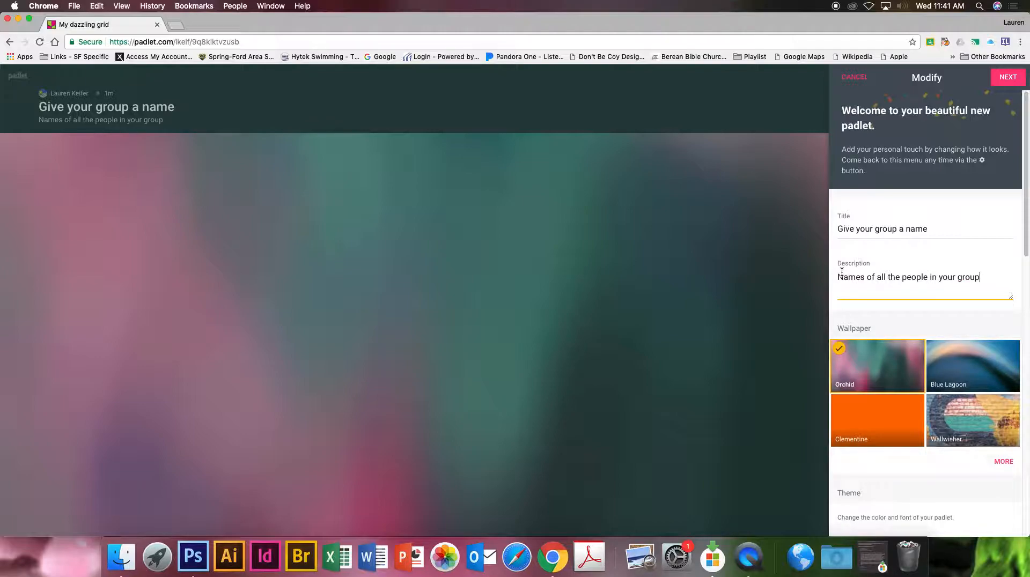
text( goes here.)
Browse the full wallpaper gallery and apply the Linen wallpaper to the padlet.
scroll(893, 313, down, 2)
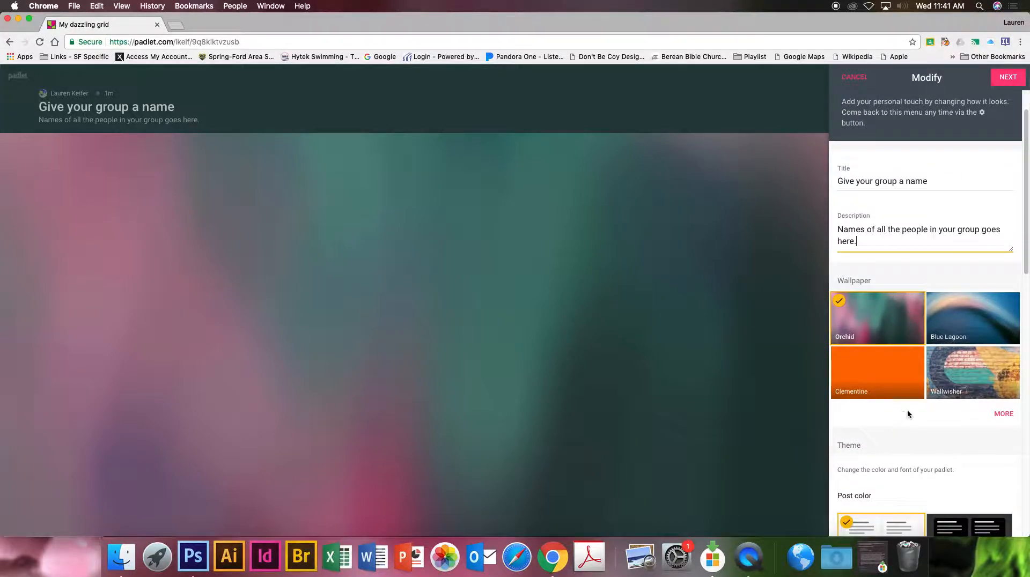
click(1004, 414)
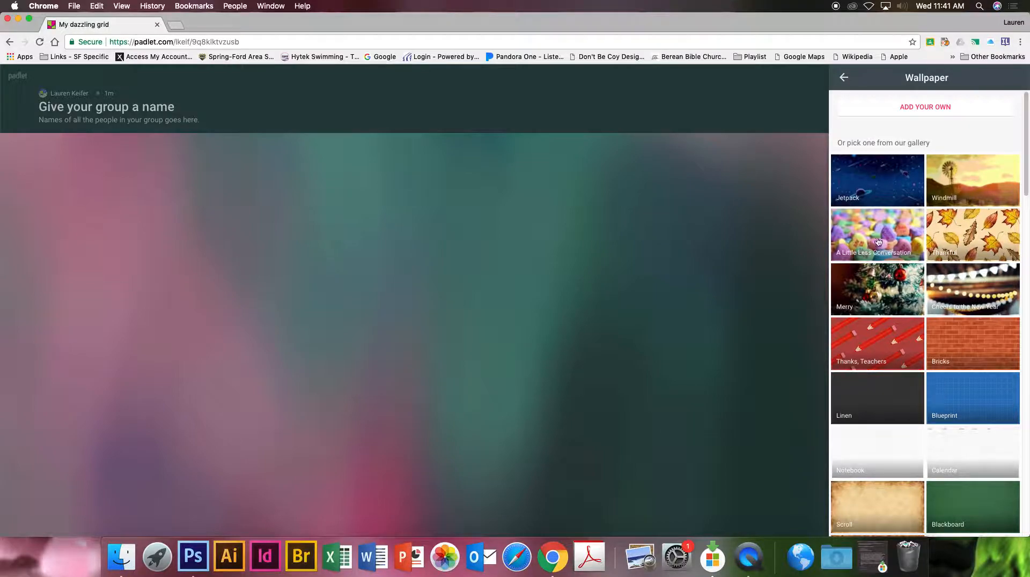
scroll(961, 368, down, 1)
scroll(879, 356, down, 4)
scroll(879, 356, down, 15)
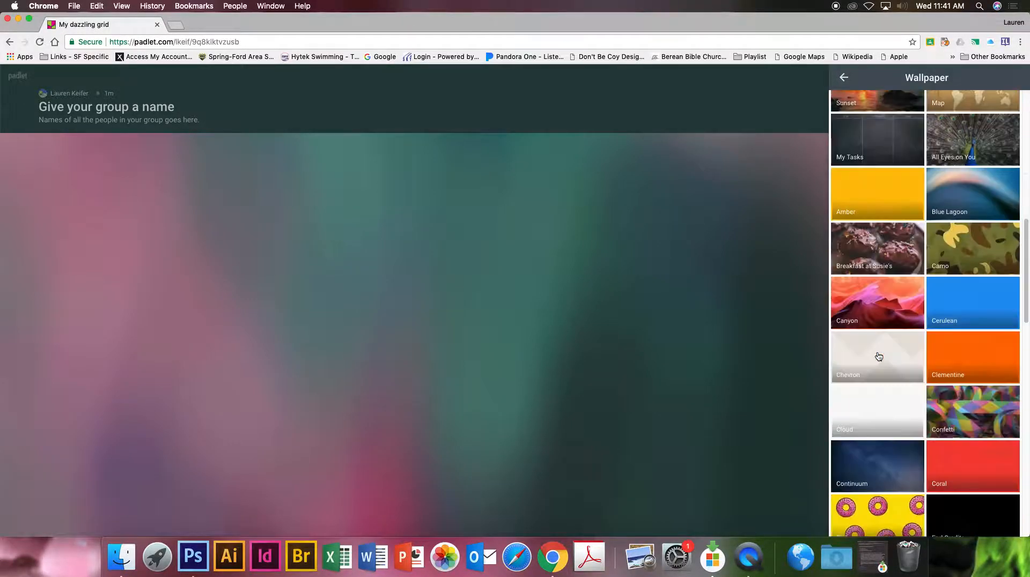
scroll(879, 356, down, 8)
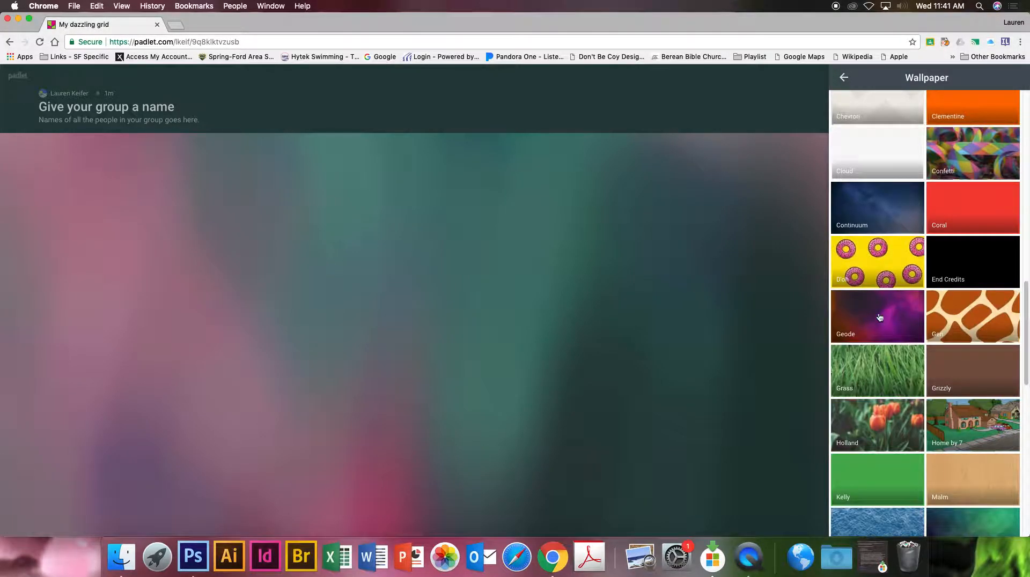
scroll(909, 362, down, 10)
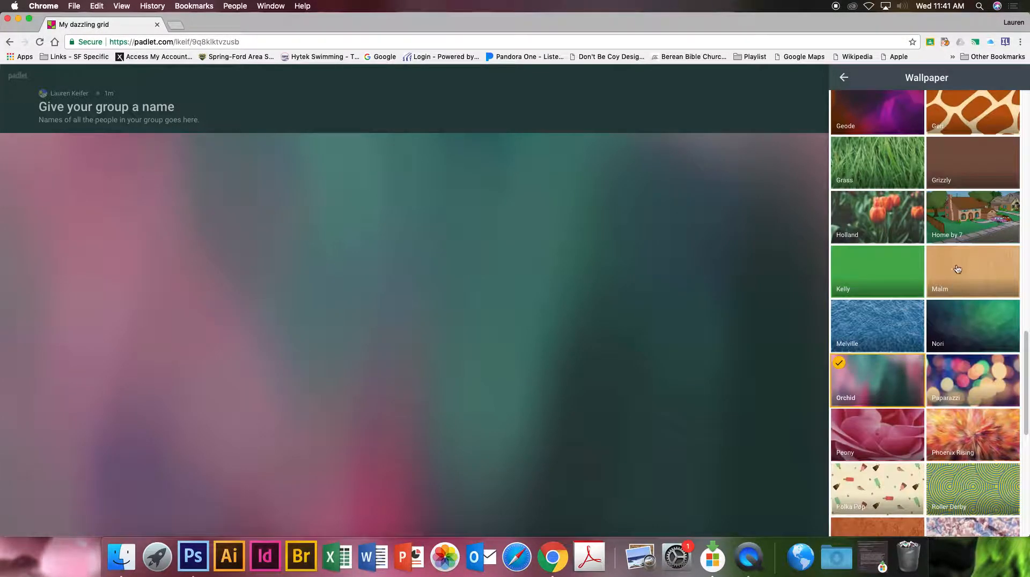
scroll(911, 293, down, 2)
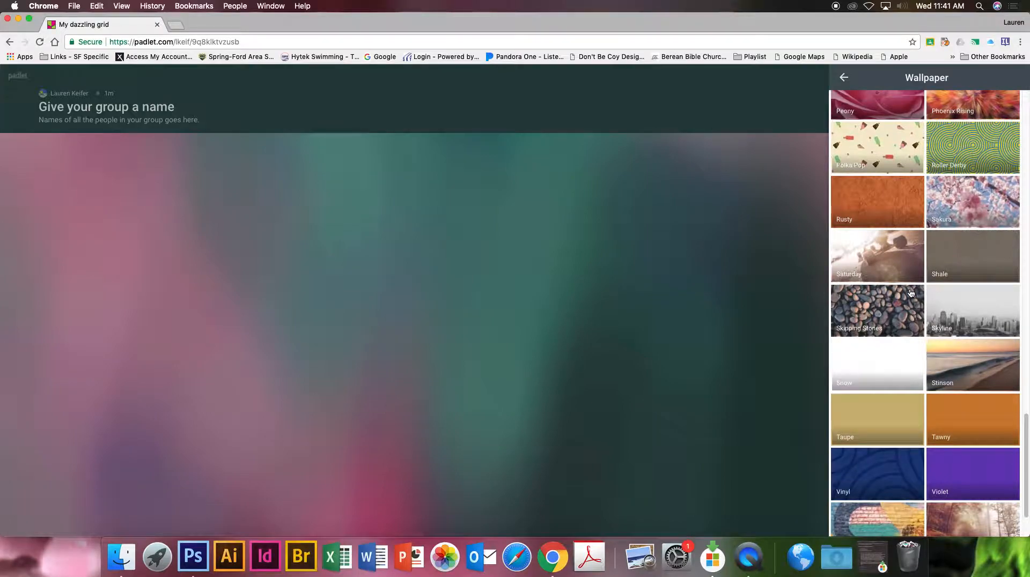
scroll(911, 293, down, 2)
scroll(912, 292, up, 20)
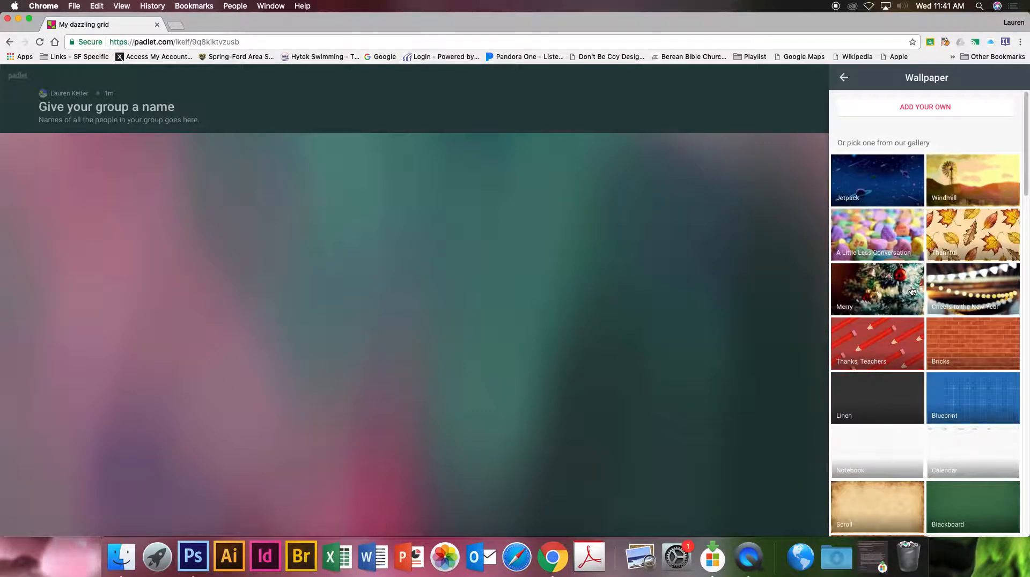
click(876, 394)
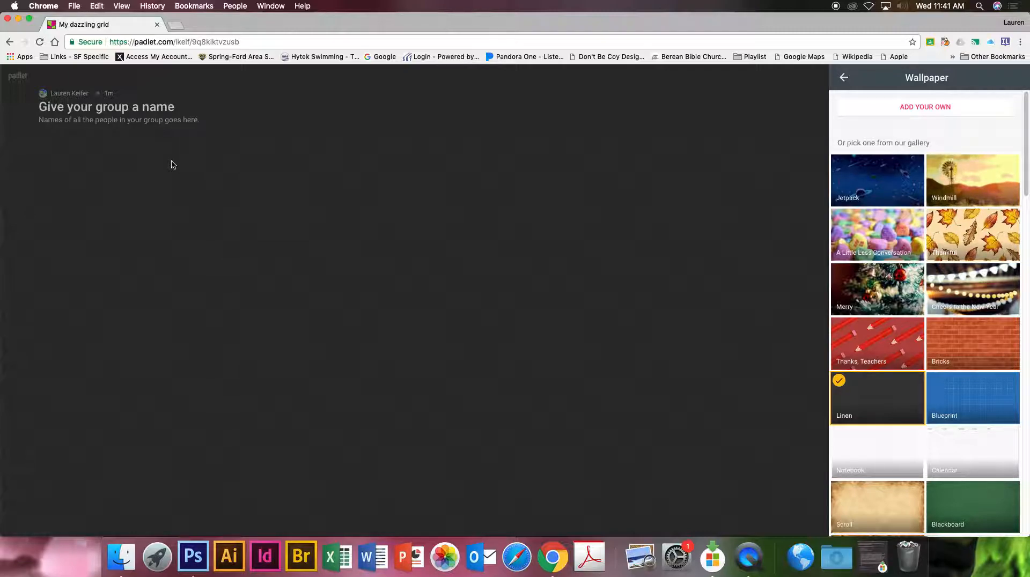
click(844, 77)
Try the Dark Knight post color and switch back to Doctor Light.
scroll(975, 219, down, 1)
scroll(975, 219, down, 5)
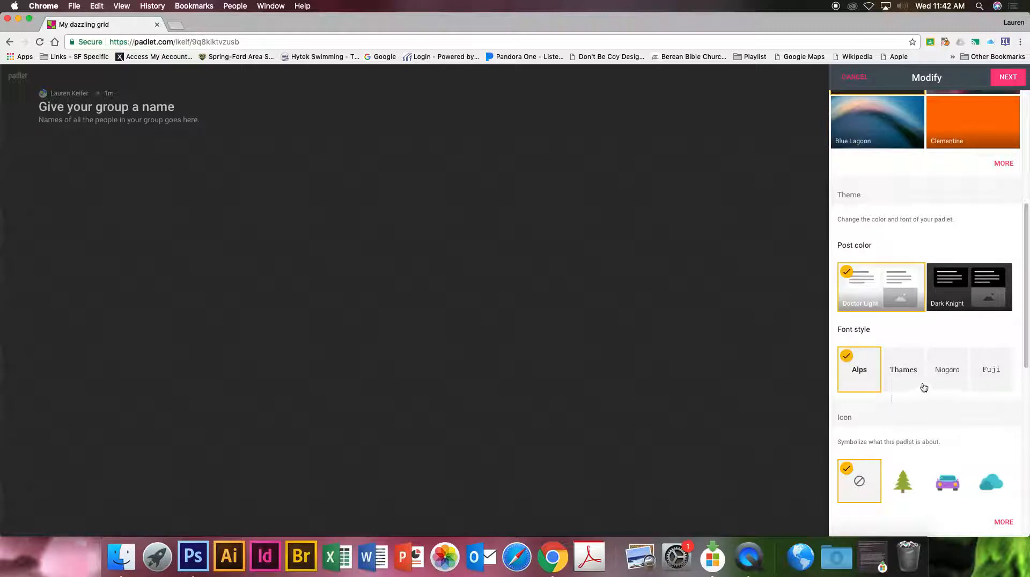
click(944, 272)
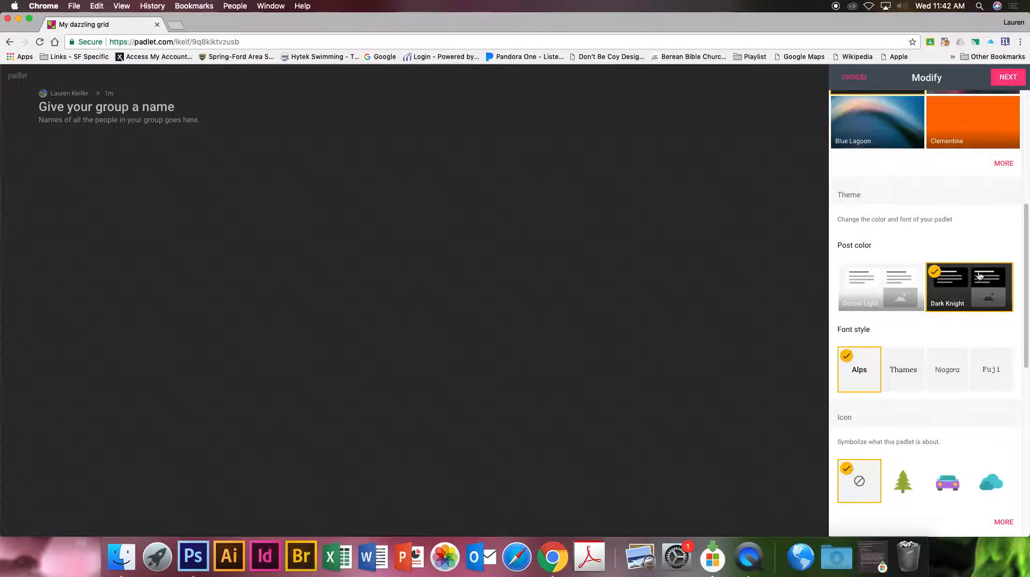
click(868, 288)
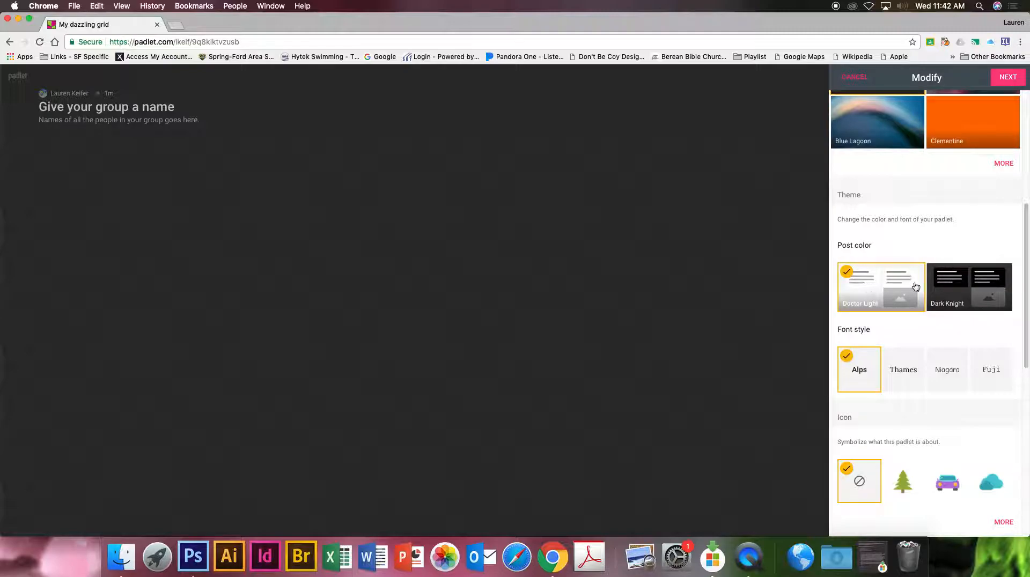
Enable comments and reactions for posts, with Star as the reaction type.
scroll(946, 315, down, 5)
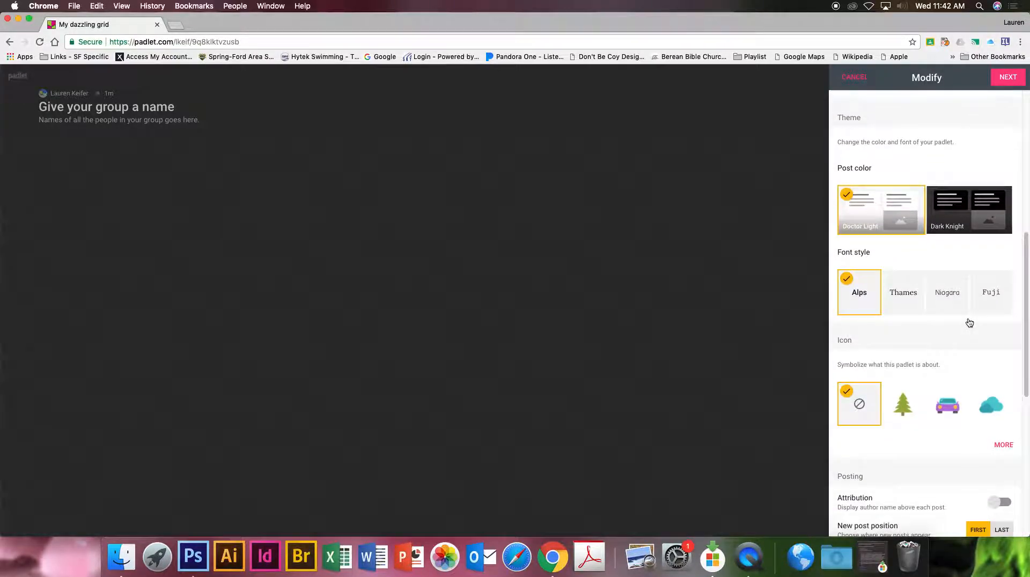
scroll(966, 366, down, 2)
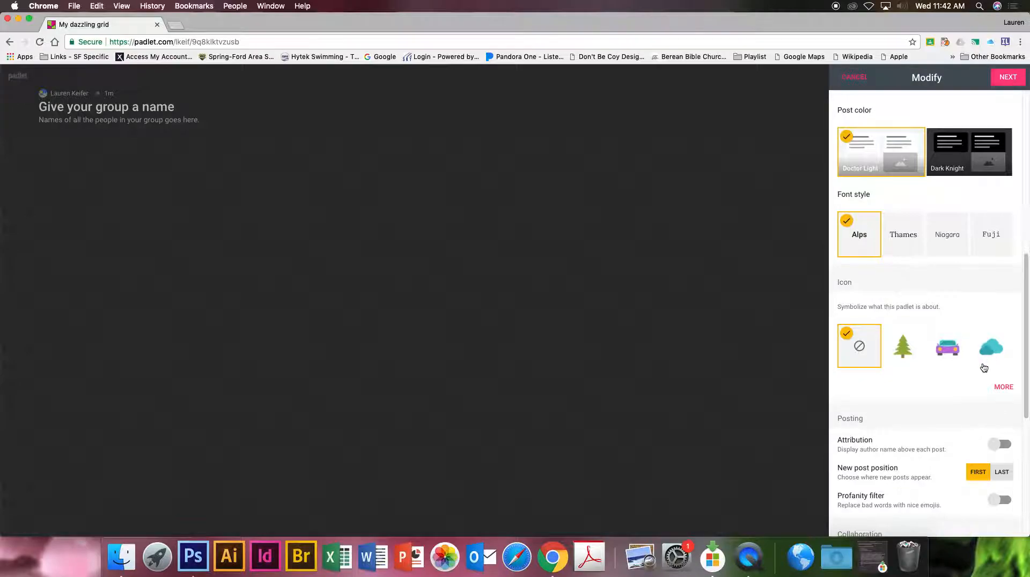
scroll(938, 369, down, 6)
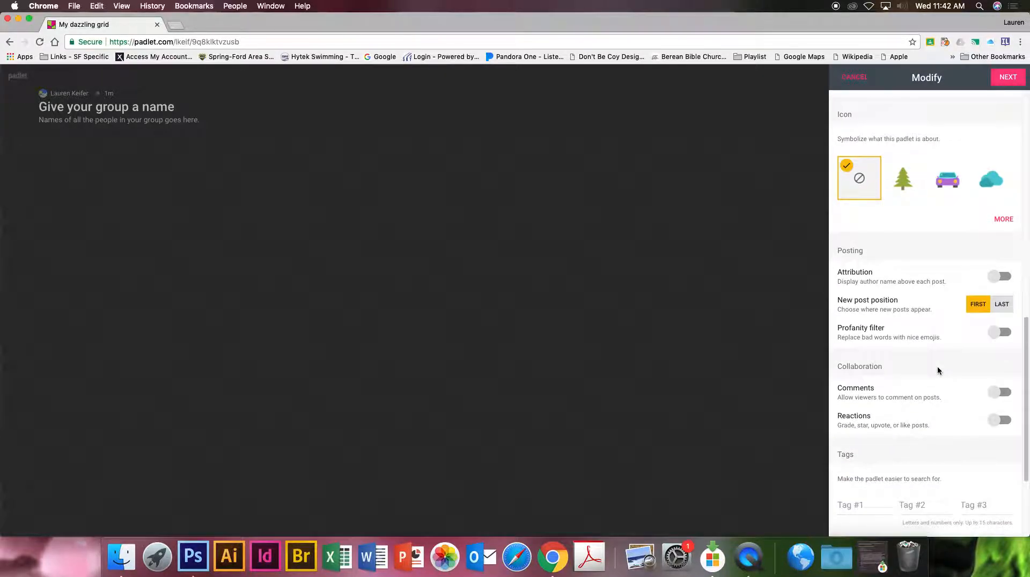
scroll(911, 352, down, 1)
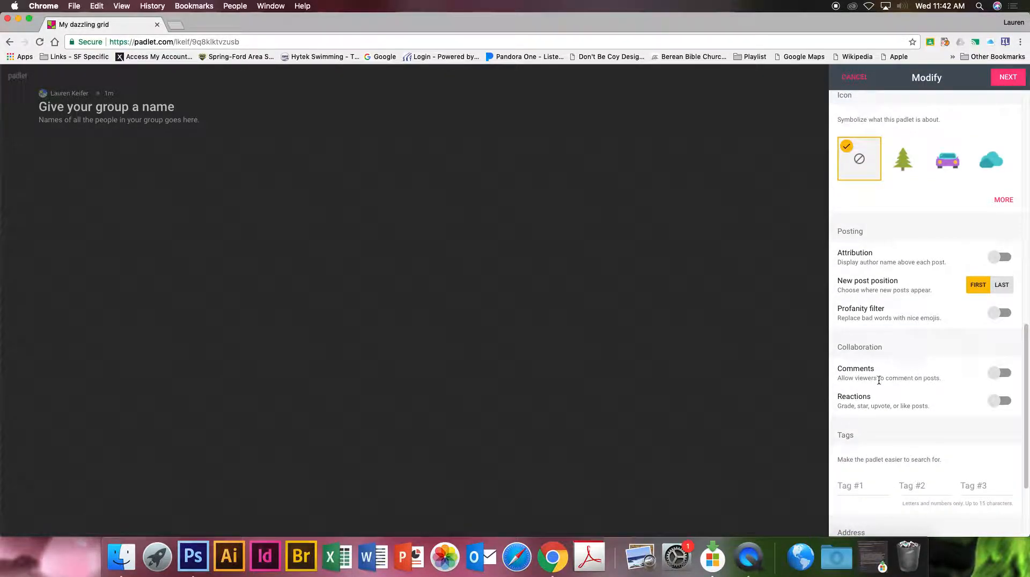
click(994, 378)
click(999, 401)
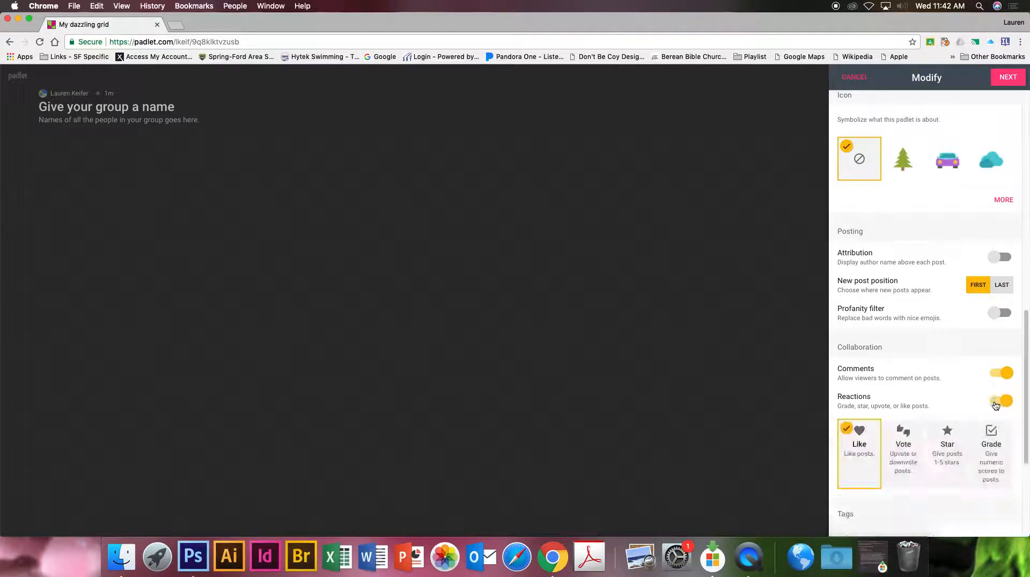
scroll(935, 394, down, 1)
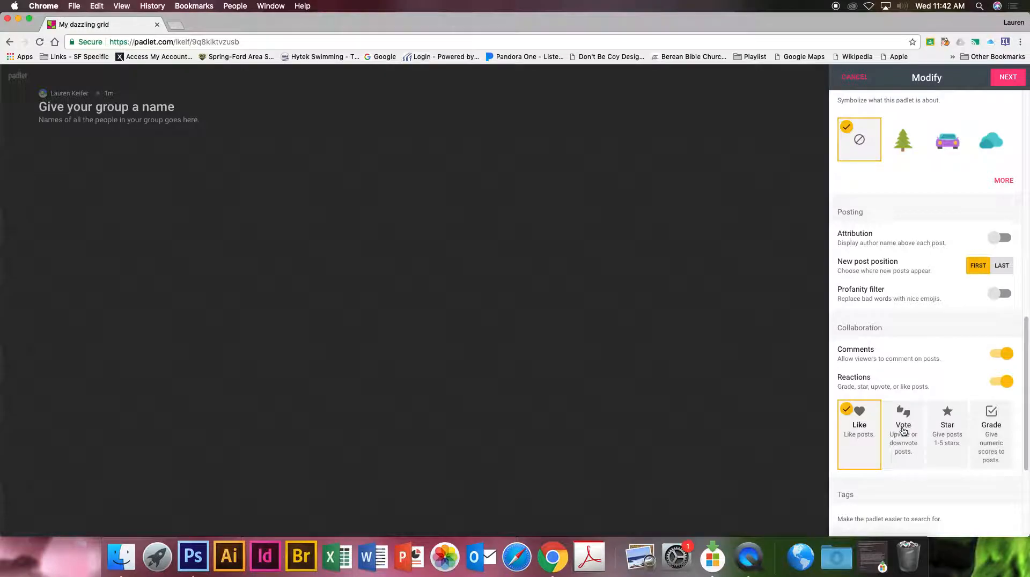
scroll(914, 384, down, 3)
click(947, 357)
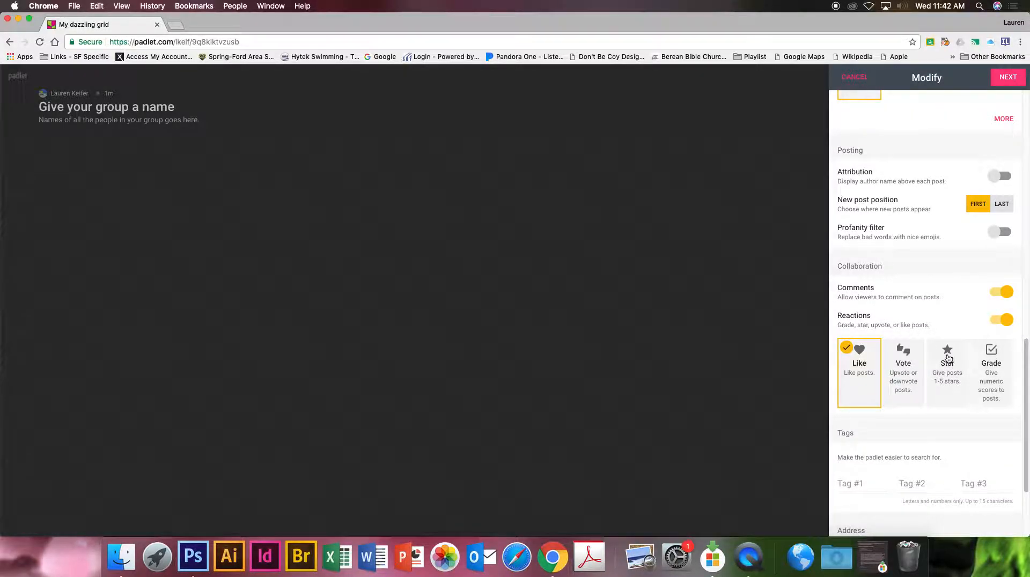
Change the custom ending of the padlet's address to "groupname" and continue to the people and privacy settings.
scroll(960, 337, down, 1)
scroll(960, 337, down, 5)
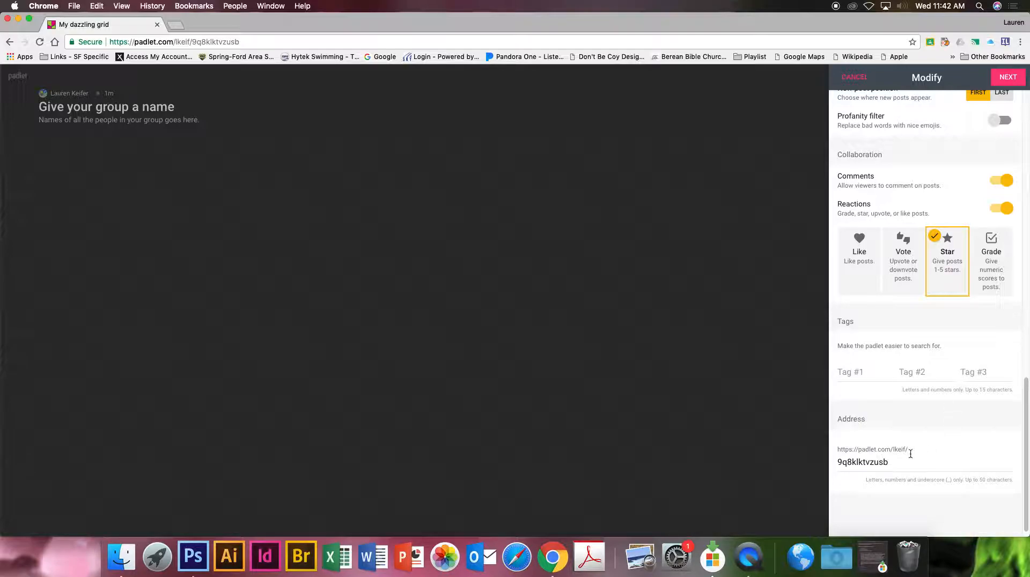
click(891, 462)
drag(891, 462, 814, 464)
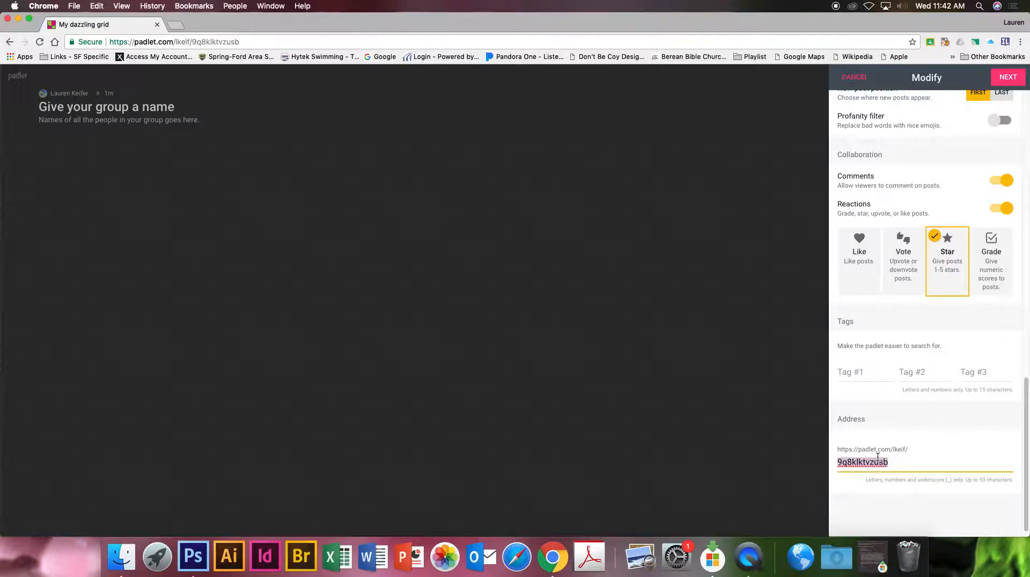
text(g)
text(roupmane)
text(ame)
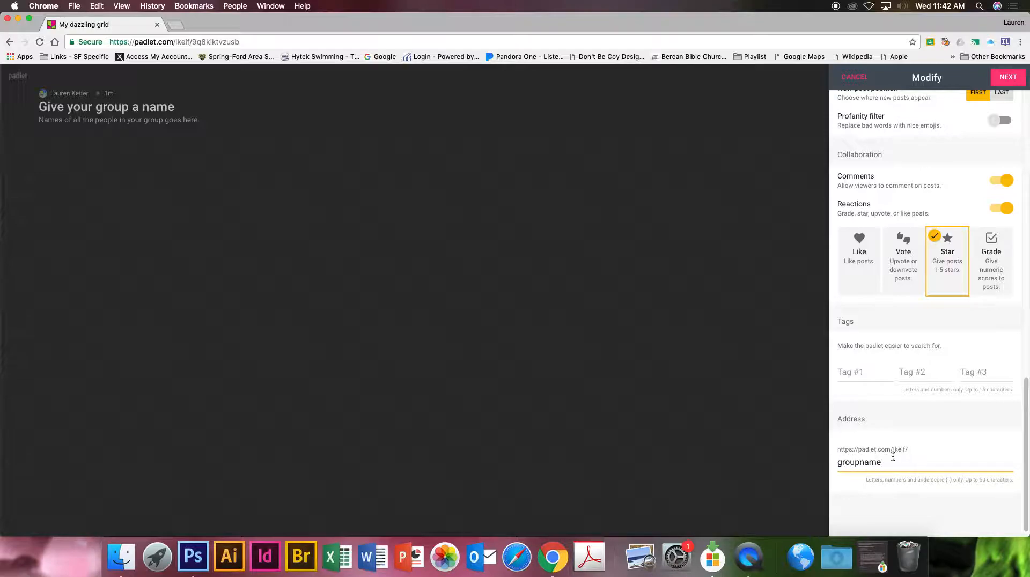
scroll(919, 447, up, 20)
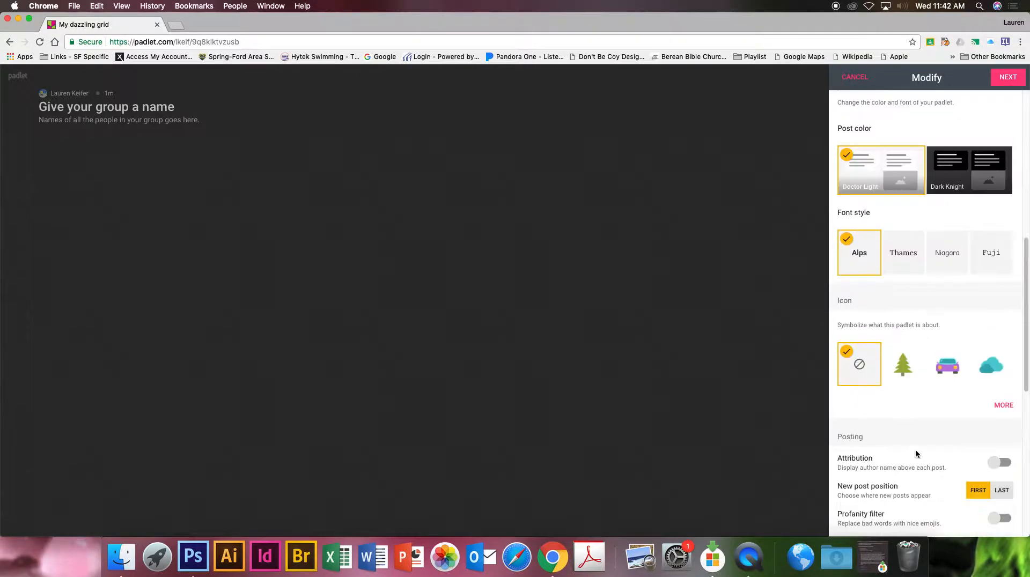
click(1007, 79)
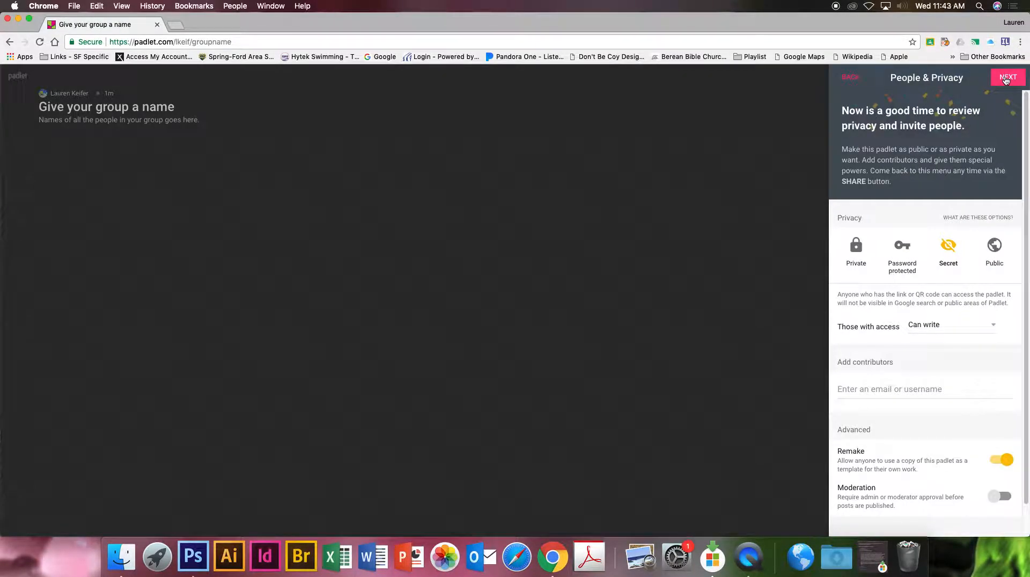
Set the padlet's privacy to Public.
click(994, 247)
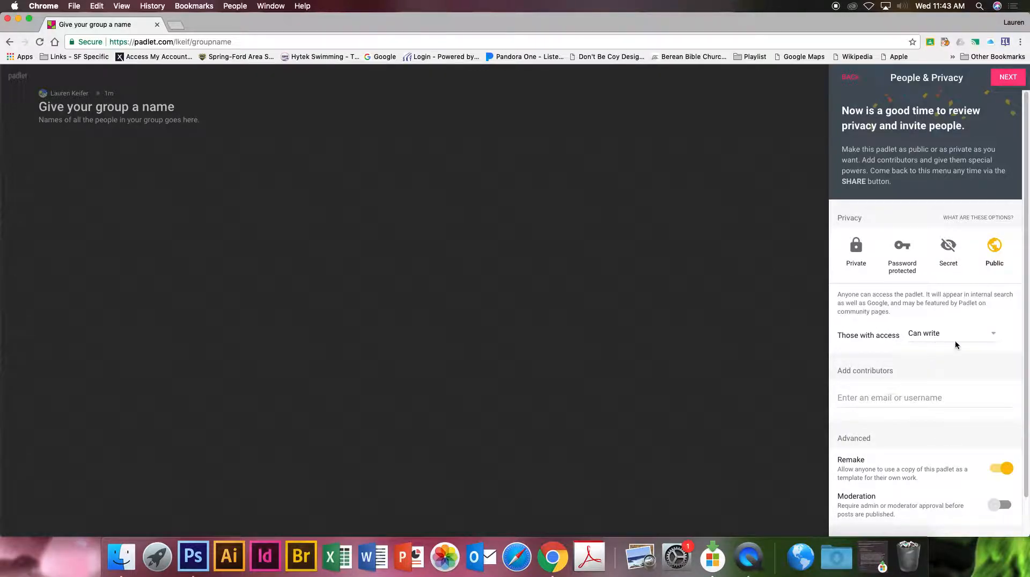
Review the permission levels for those with access and keep Can write selected.
click(992, 337)
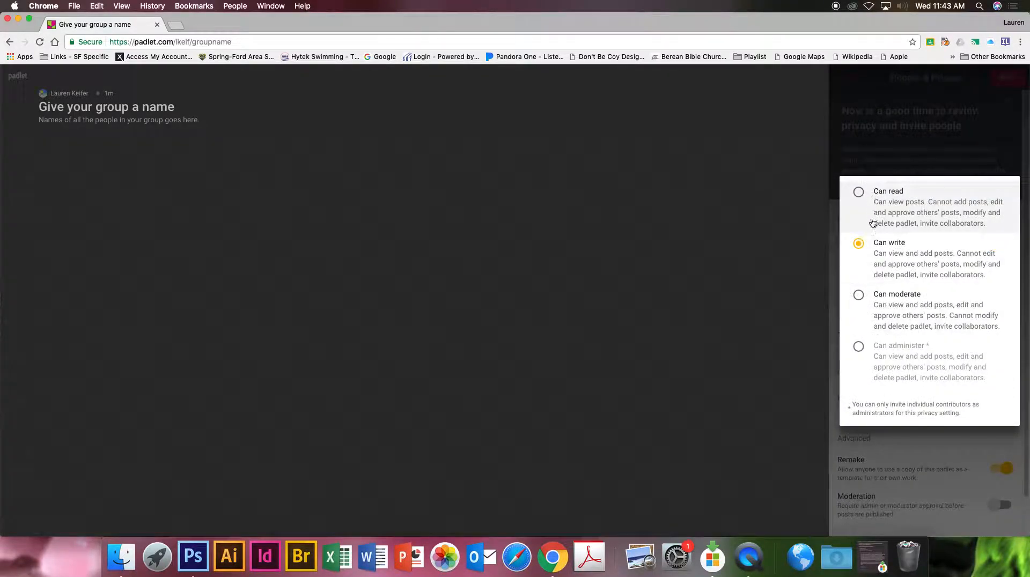
click(821, 269)
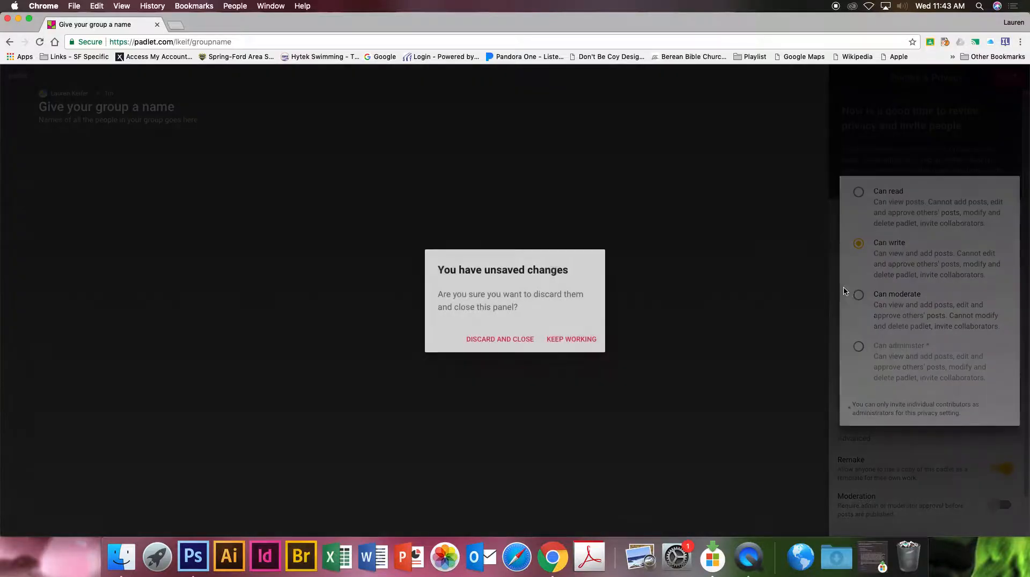
click(526, 340)
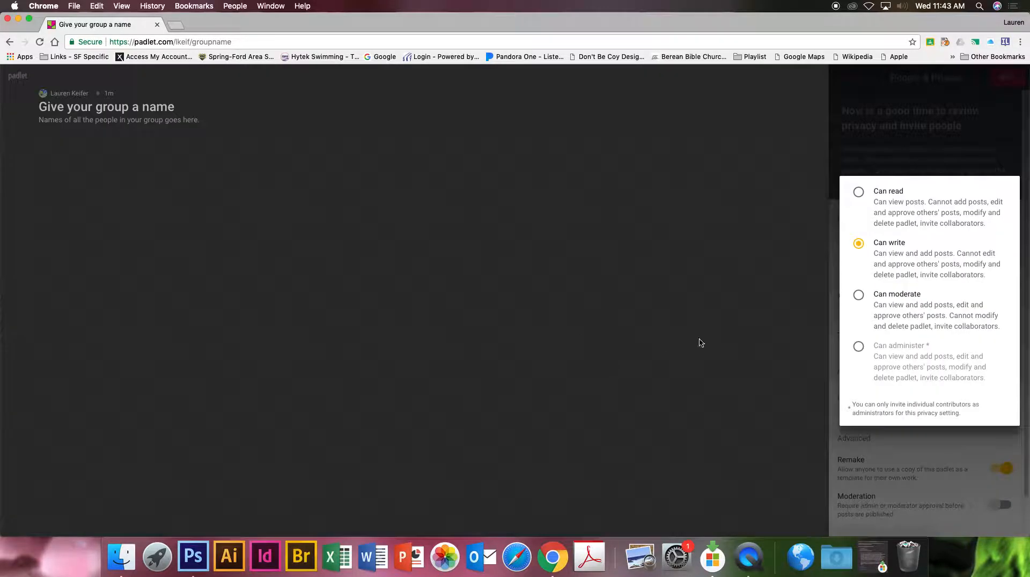
click(949, 440)
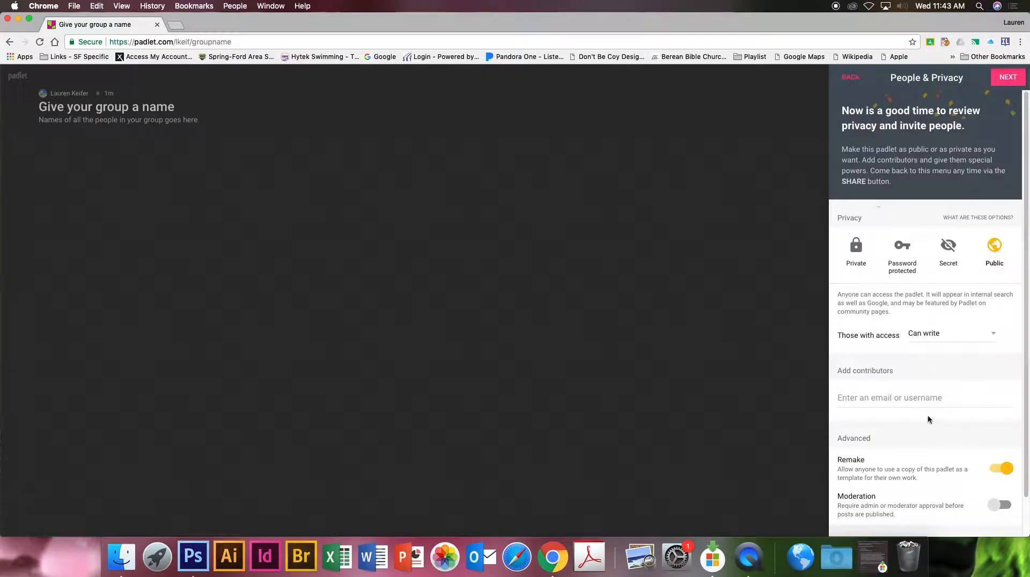
Enter the contributor's email address for the padlet.
scroll(903, 431, down, 1)
click(850, 385)
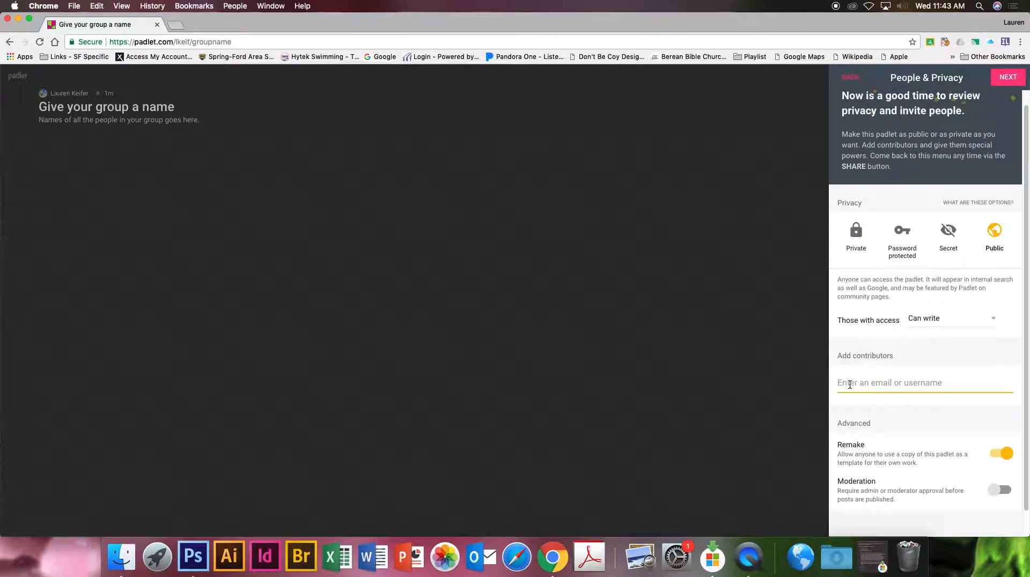
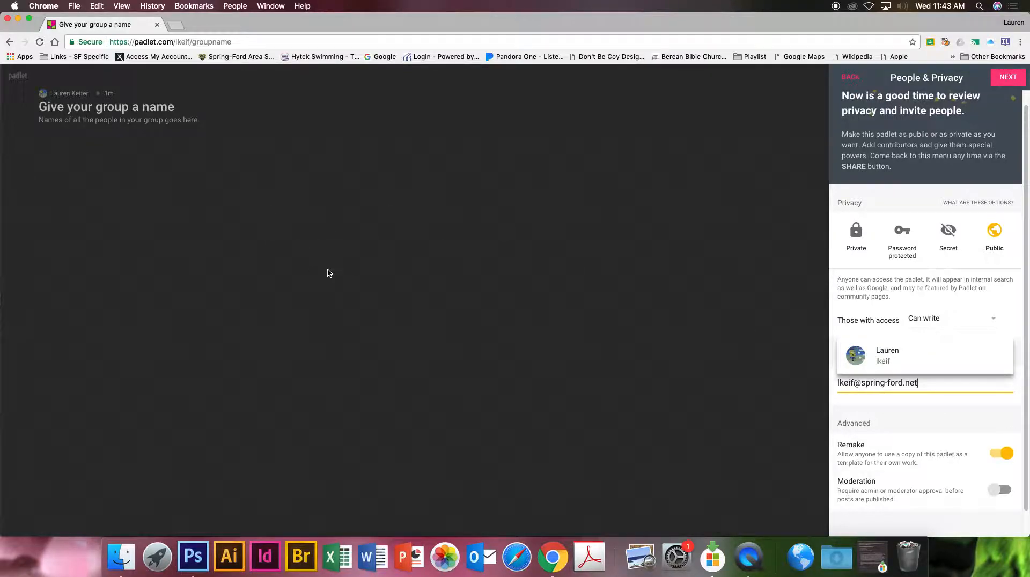
Finish the people and privacy setup and start posting on the padlet.
click(946, 410)
scroll(974, 407, down, 2)
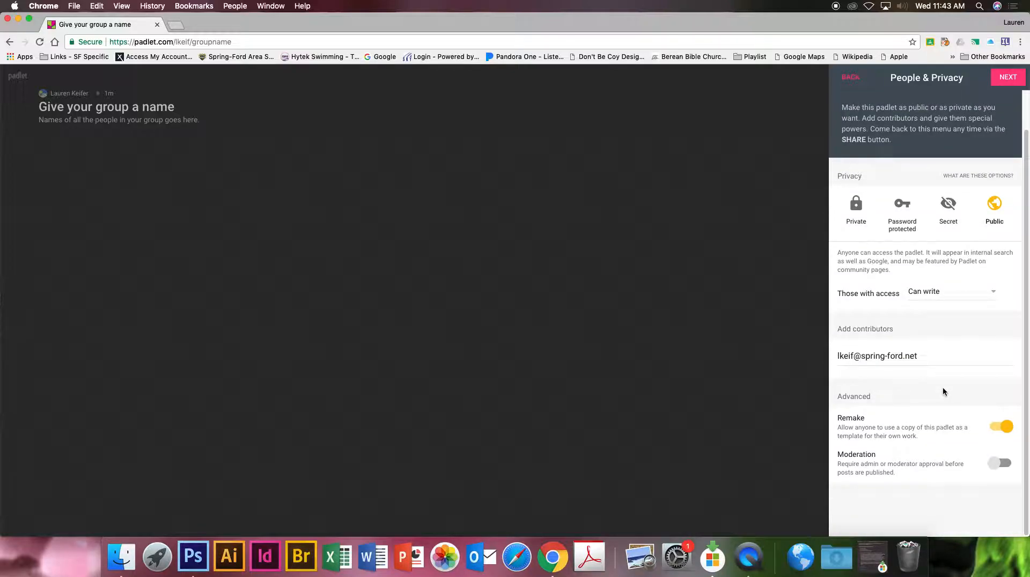
scroll(945, 389, up, 2)
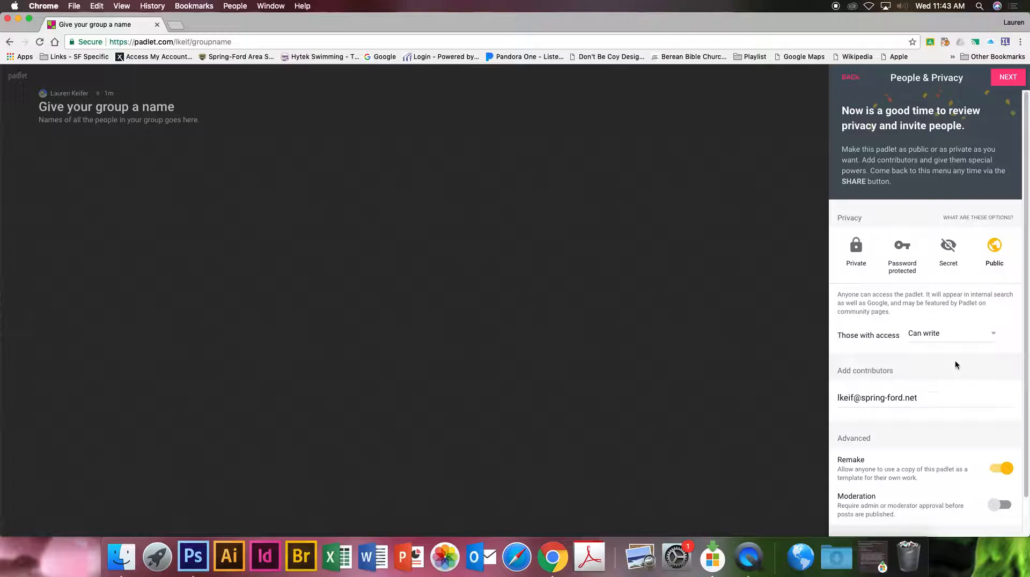
click(1008, 78)
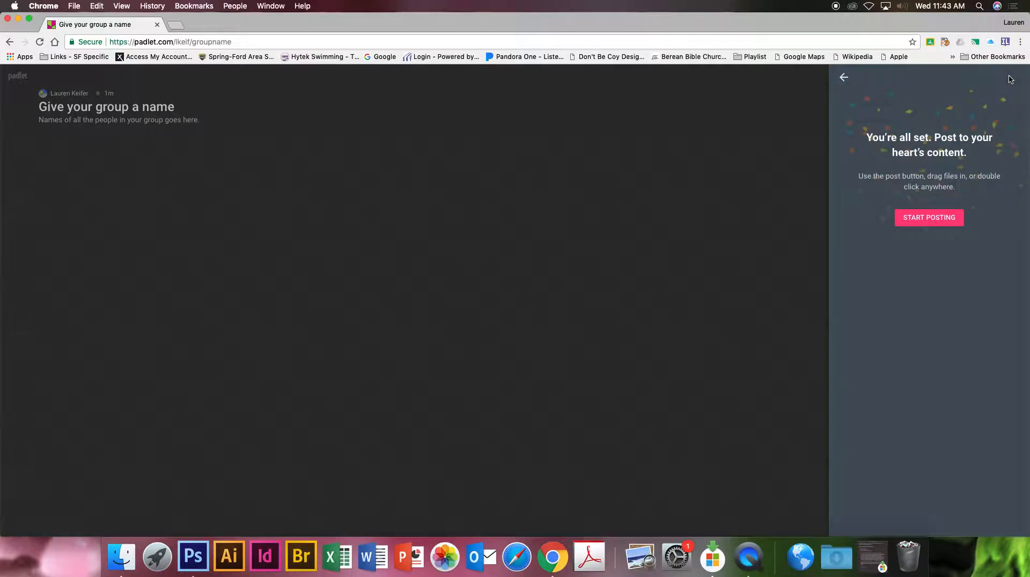
click(916, 223)
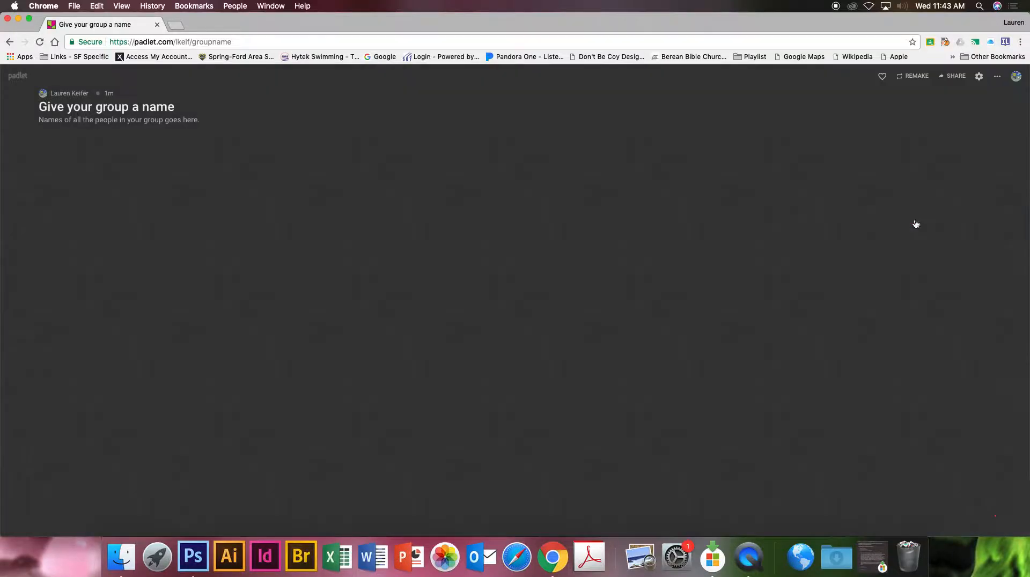
Add a new post titled "Person who posed for Image".
click(1005, 513)
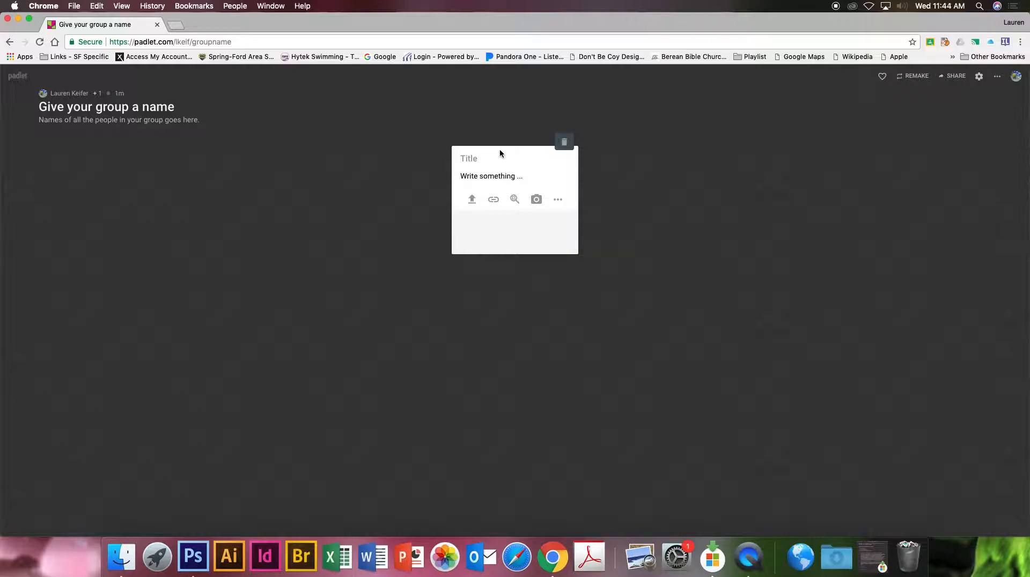
text(Person who posed for Image)
Write "Lighting style (butterfly, split etc)" as the post's body text.
click(484, 191)
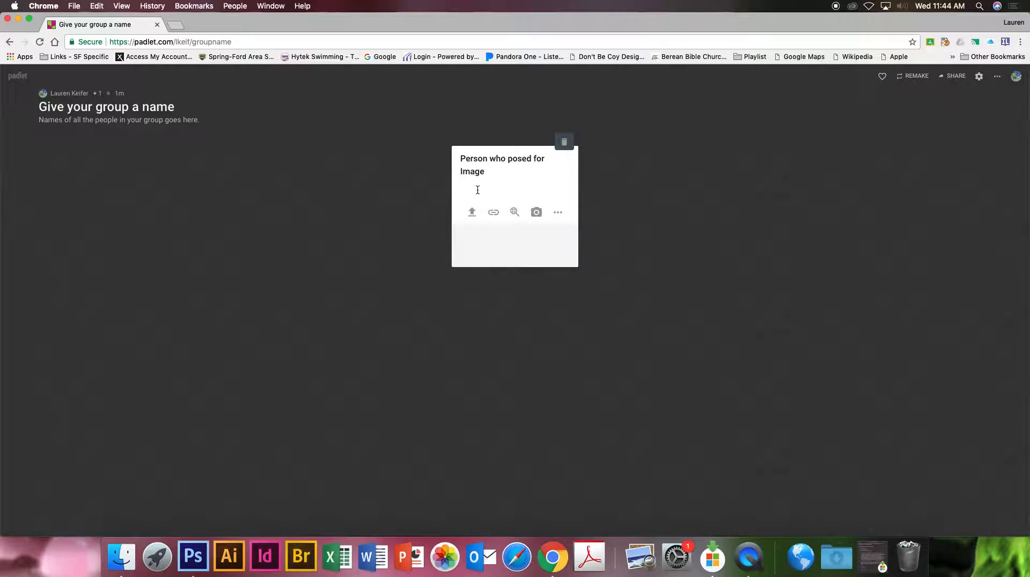
text(Lighting style (butterfly, split etc)
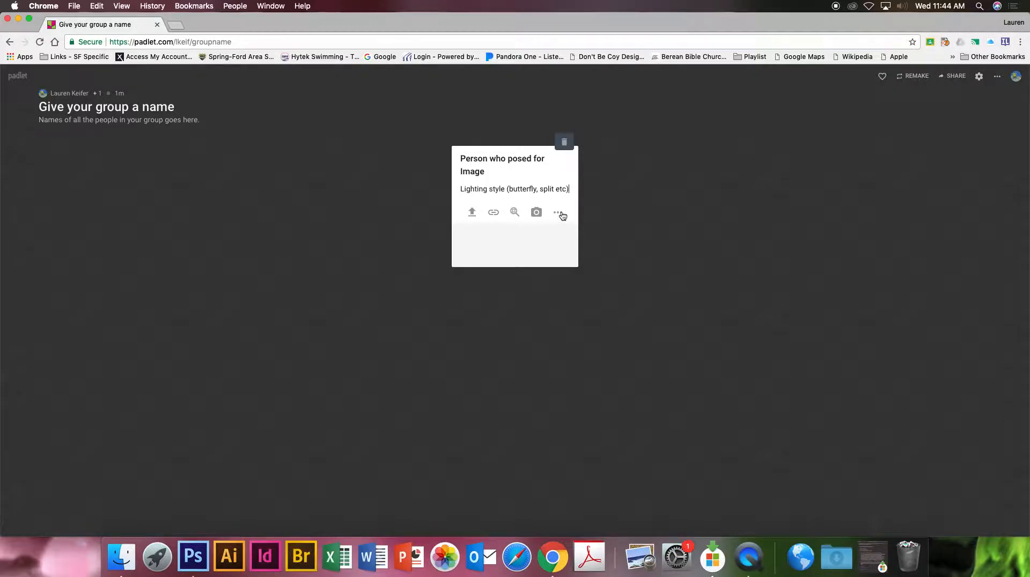
Attach split.jpg from the portrait folder to the post and publish it.
click(472, 212)
double_click(967, 165)
click(926, 165)
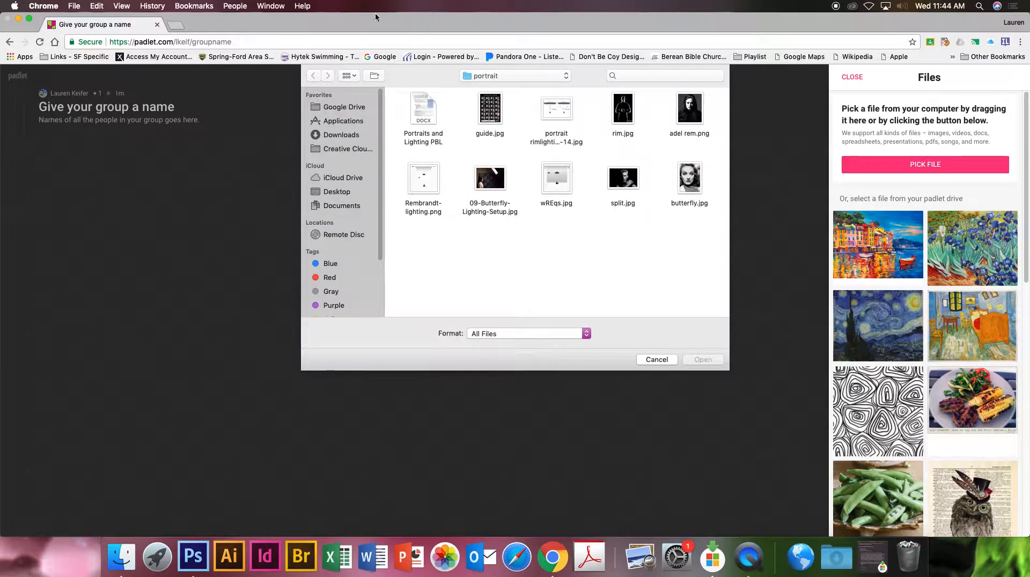
click(631, 186)
click(702, 359)
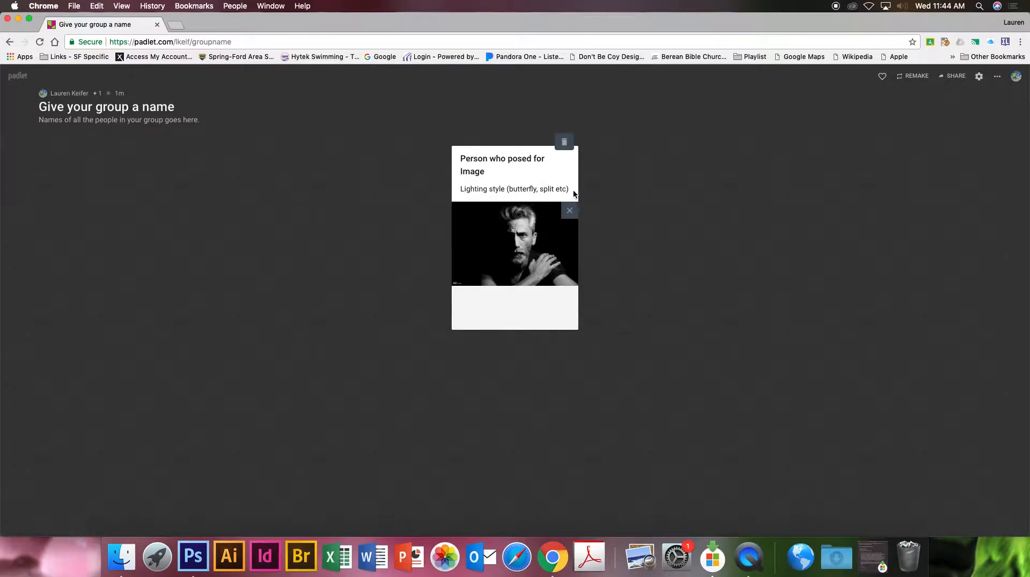
click(612, 215)
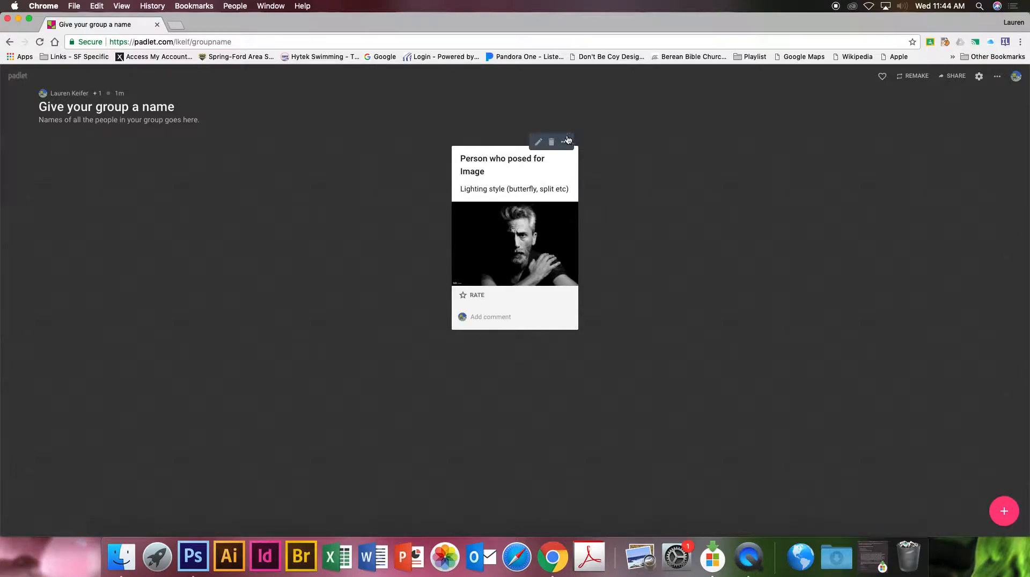
Edit the post's body so the person's title and surname plus a colon precede the lighting style text, and save it.
click(538, 142)
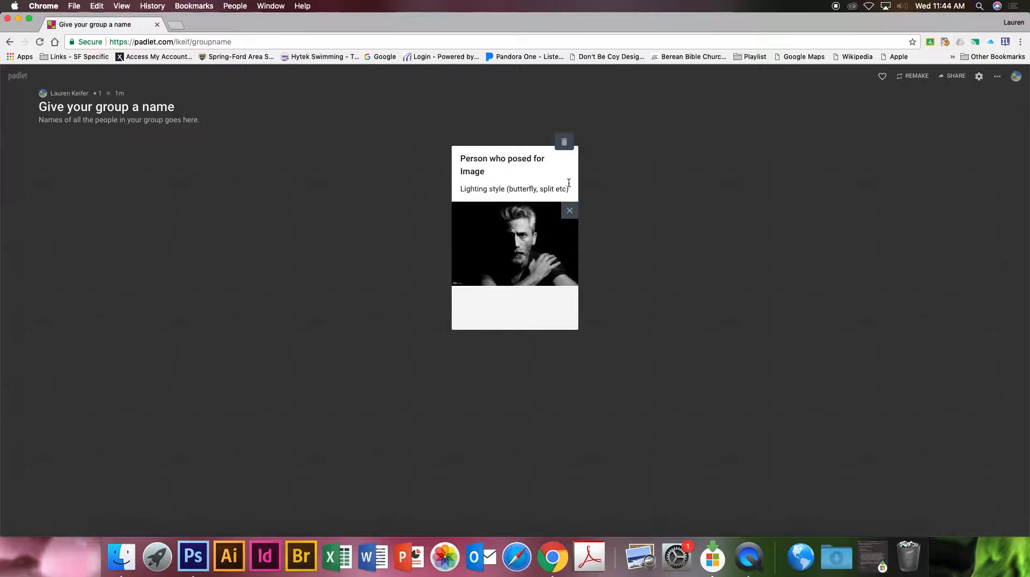
click(498, 167)
click(462, 190)
text(Mrs. K)
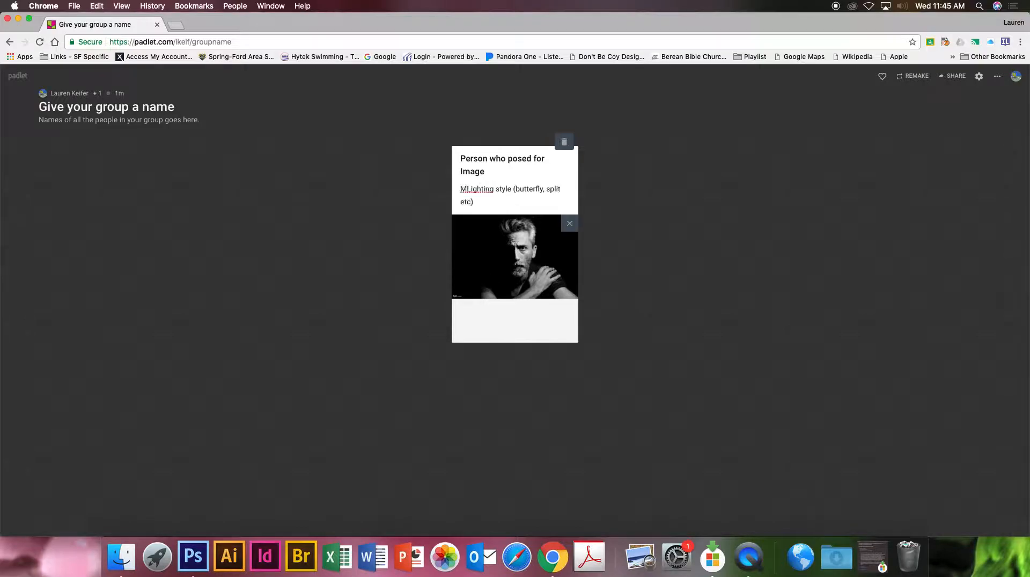
text(eiferLighting style)
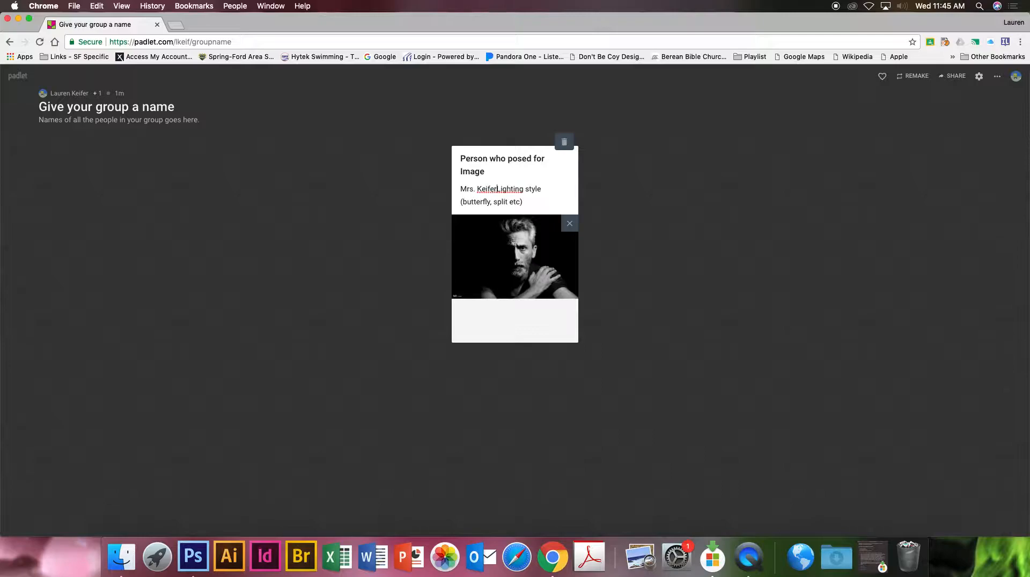
text( :)
click(499, 190)
key(BackSpace)
click(625, 333)
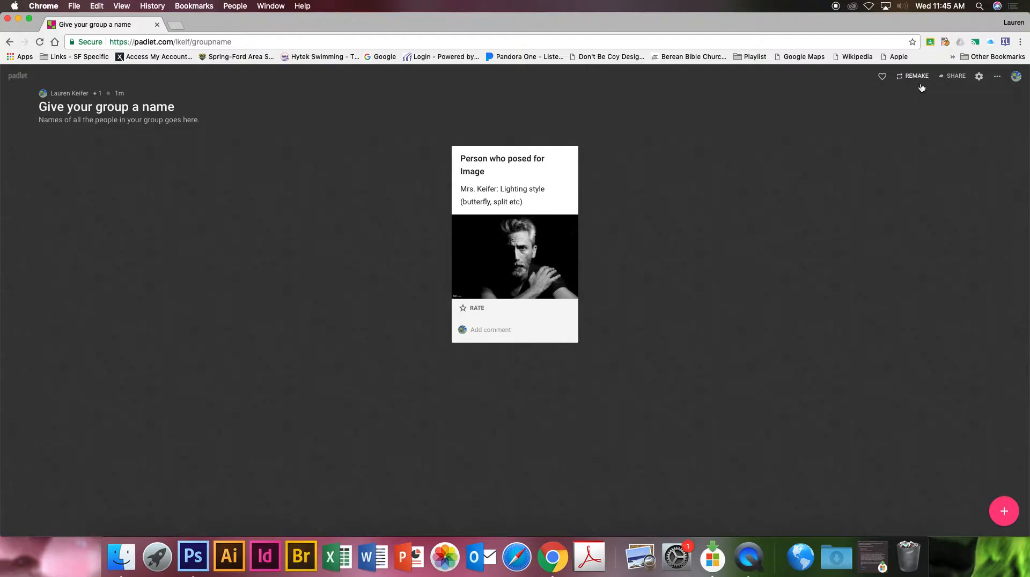
Copy the link to this padlet from its sharing options and look over the export choices.
click(956, 78)
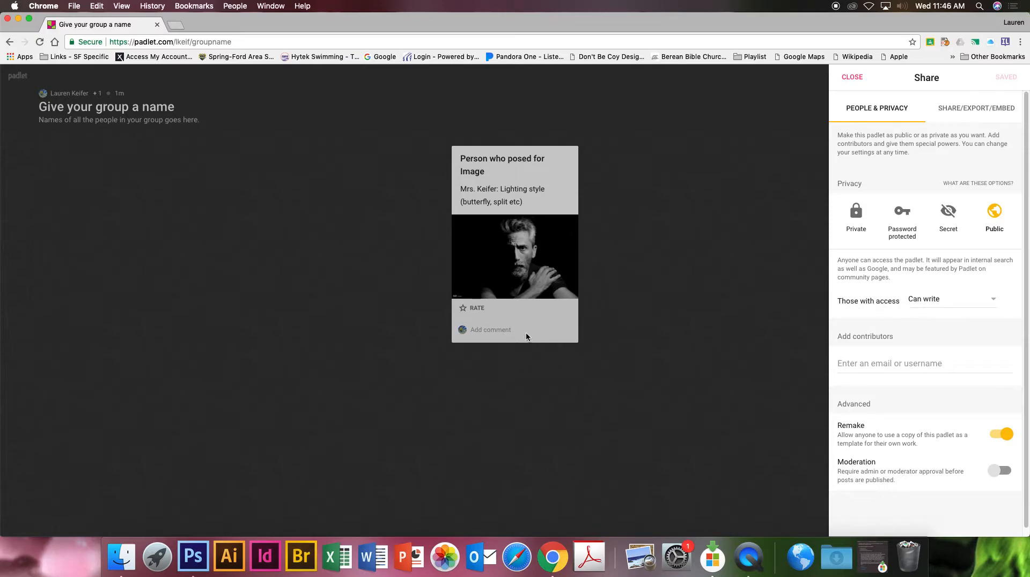
scroll(898, 340, down, 1)
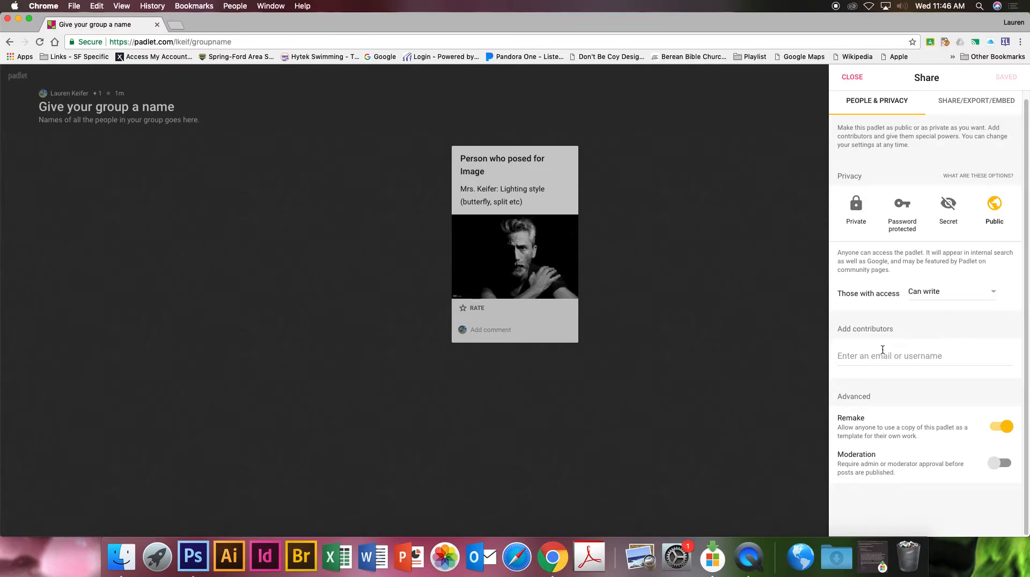
scroll(895, 348, up, 1)
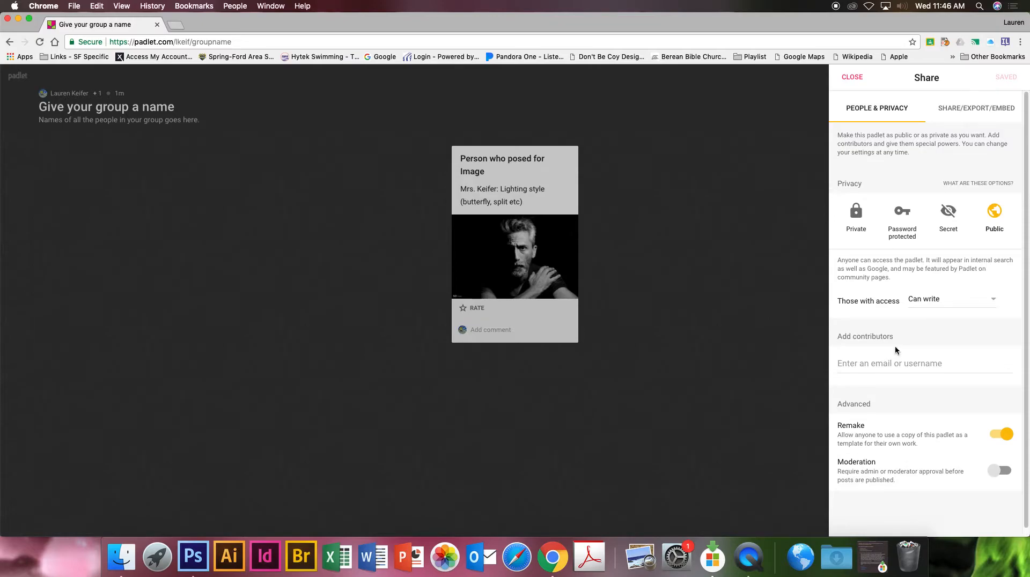
click(973, 114)
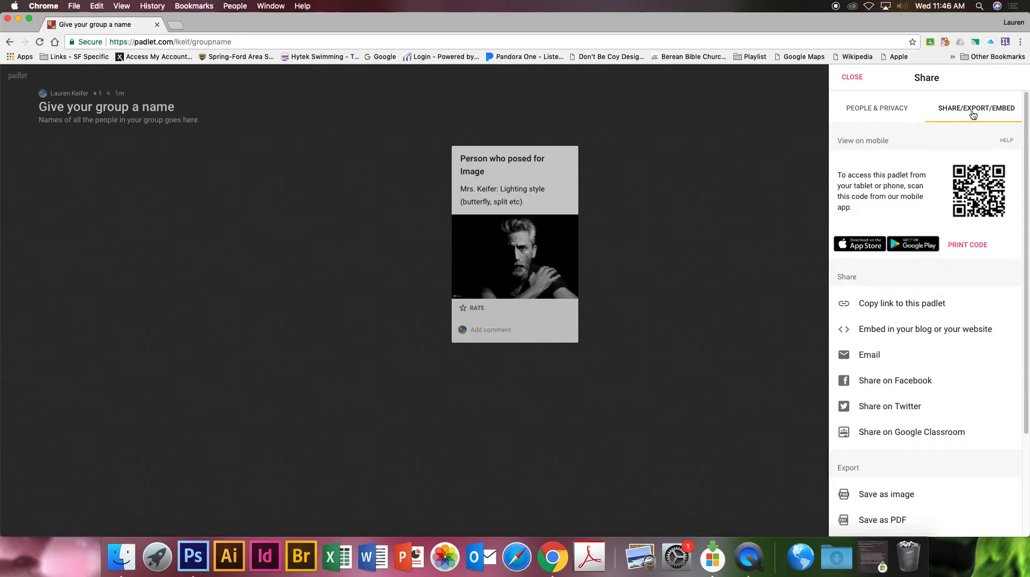
click(919, 305)
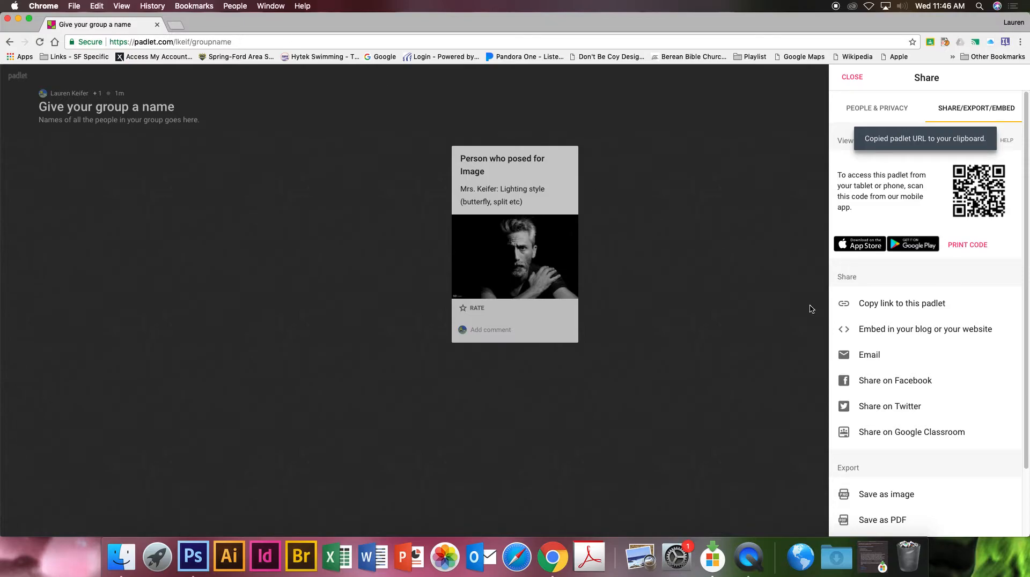
scroll(936, 421, down, 5)
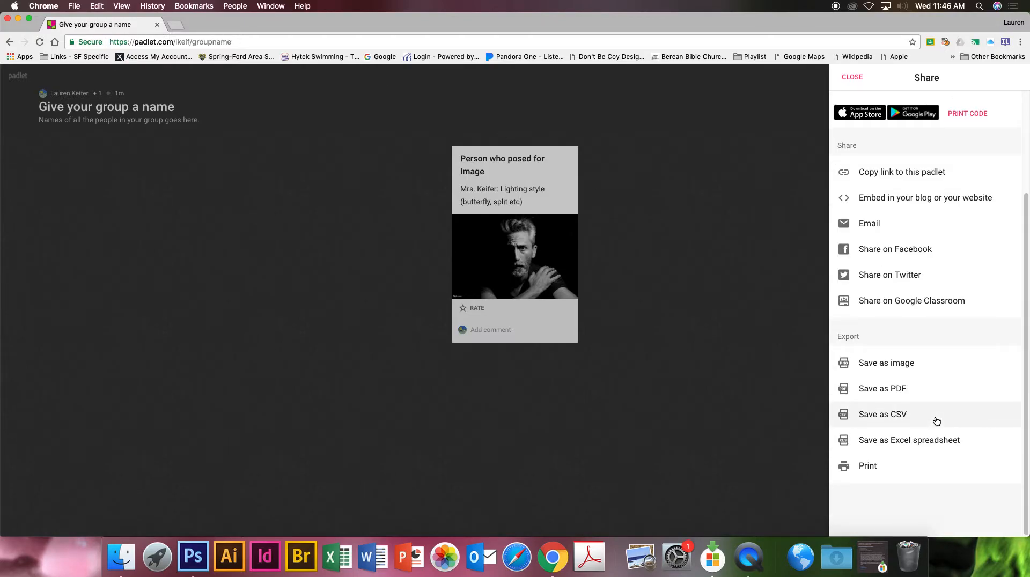